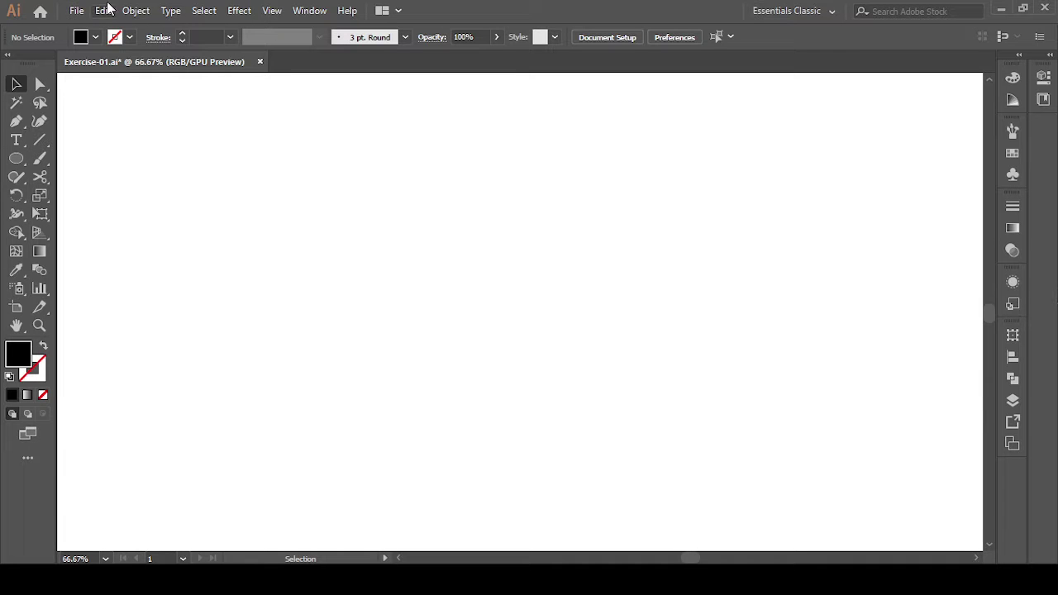
Place the ui-profile-icon-vector image onto the artboard.
{"action": "left_click", "coordinate": [76, 10]}
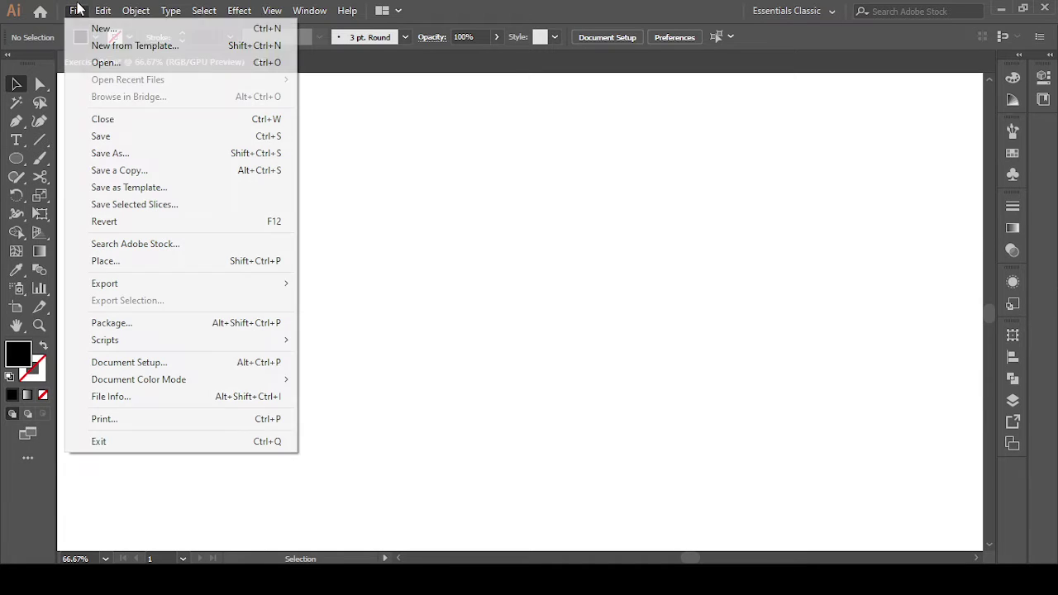
{"action": "left_click", "coordinate": [106, 262]}
{"action": "scroll", "coordinate": [494, 271], "scroll_direction": "down", "scroll_amount": 5}
{"action": "left_click", "coordinate": [358, 297]}
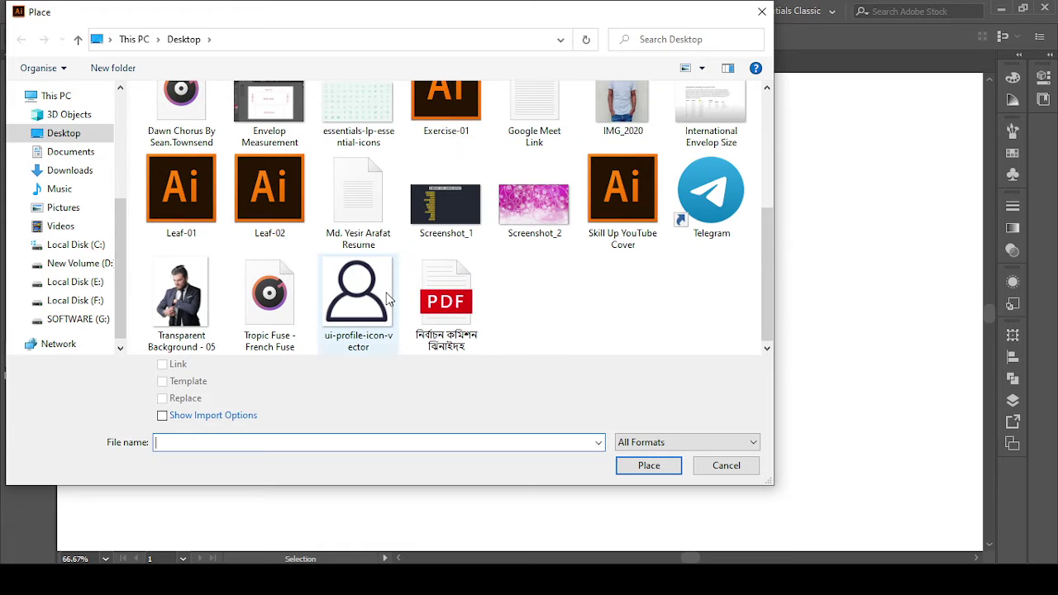
{"action": "left_click", "coordinate": [650, 466]}
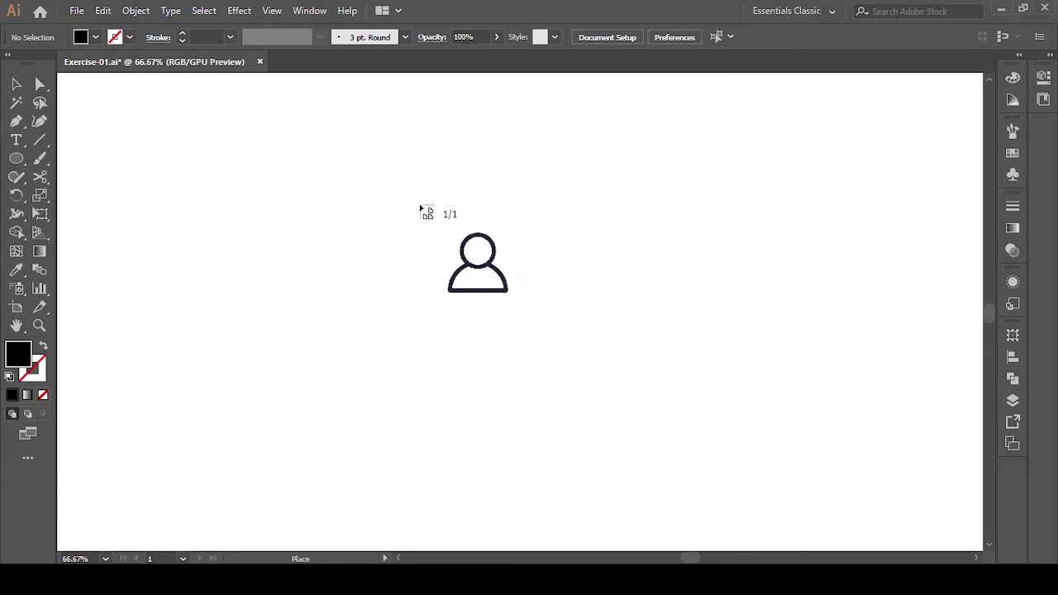
{"action": "left_click_drag", "start_coordinate": [408, 189], "coordinate": [744, 430]}
Embed the placed image and centre it horizontally and vertically on the artboard.
{"action": "left_click", "coordinate": [253, 37]}
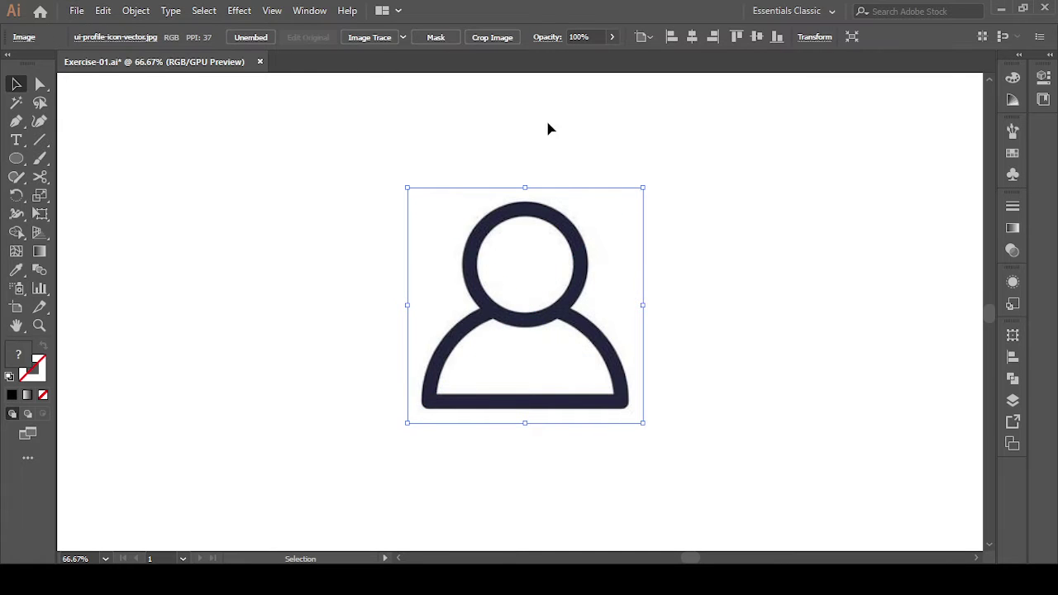
{"action": "left_click", "coordinate": [693, 37]}
{"action": "left_click", "coordinate": [757, 38]}
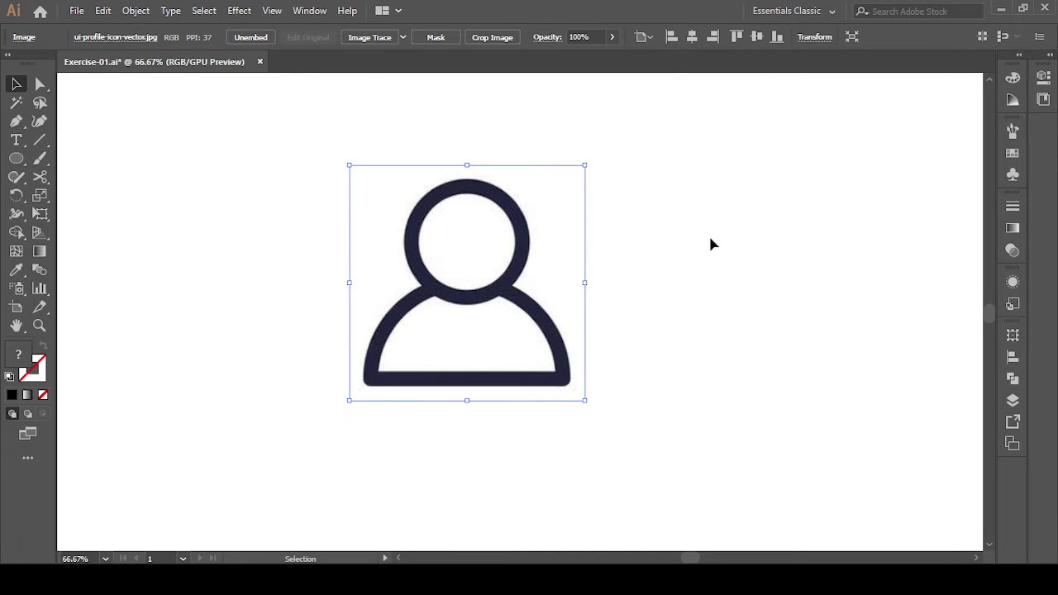
{"action": "left_click_drag", "start_coordinate": [672, 275], "coordinate": [716, 298]}
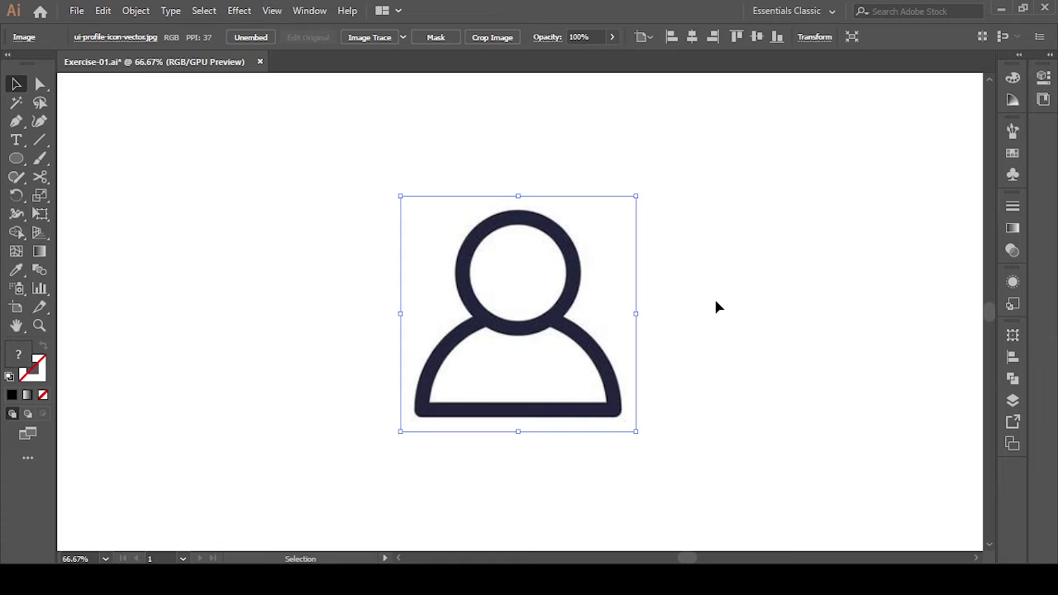
Lock the reference image with Object > Lock > Selection.
{"action": "key", "text": "a"}
{"action": "key", "text": "v"}
{"action": "left_click", "coordinate": [136, 10]}
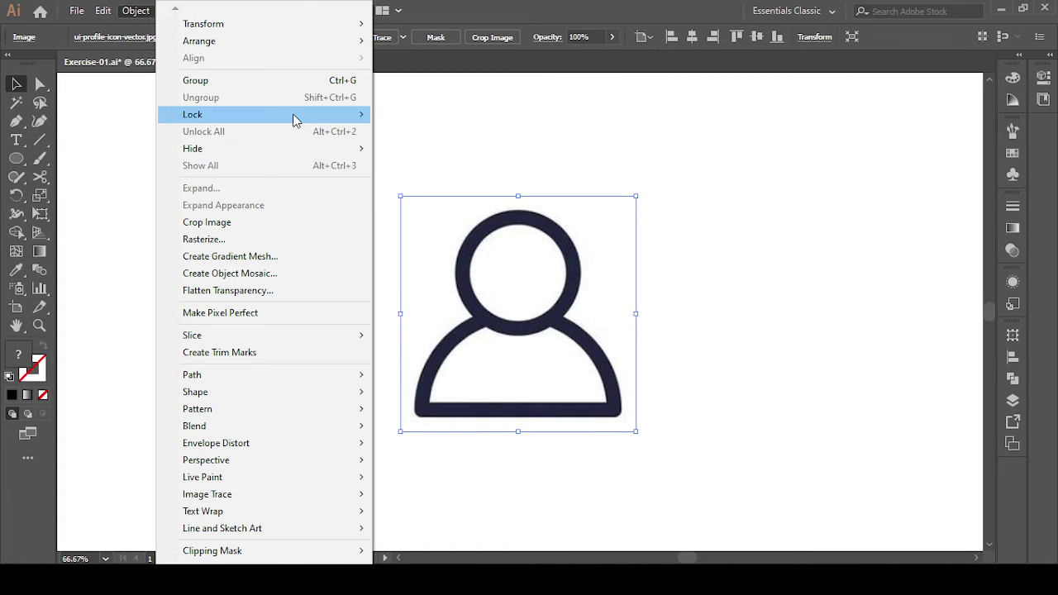
{"action": "mouse_move", "coordinate": [192, 114]}
{"action": "left_click", "coordinate": [412, 114]}
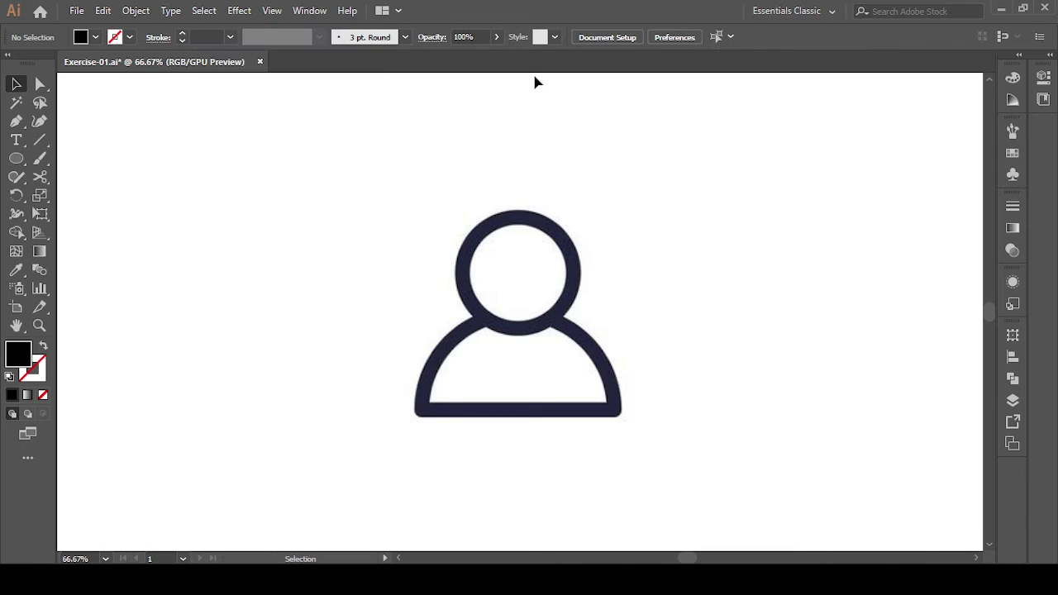
{"action": "left_click", "coordinate": [17, 158]}
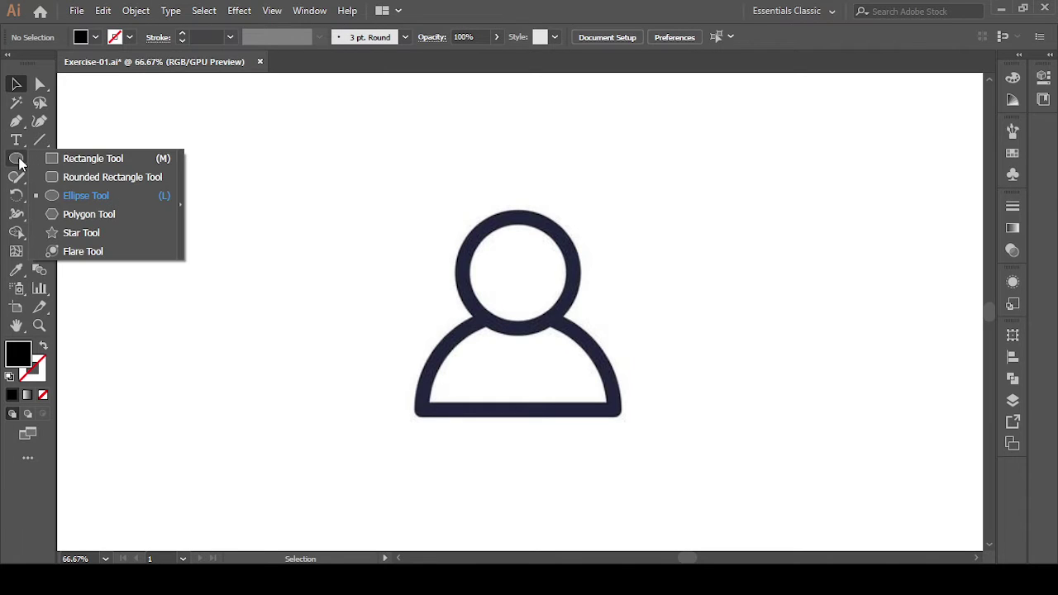
Draw a circle with the Ellipse tool over the icon's head ring.
{"action": "left_click", "coordinate": [97, 201]}
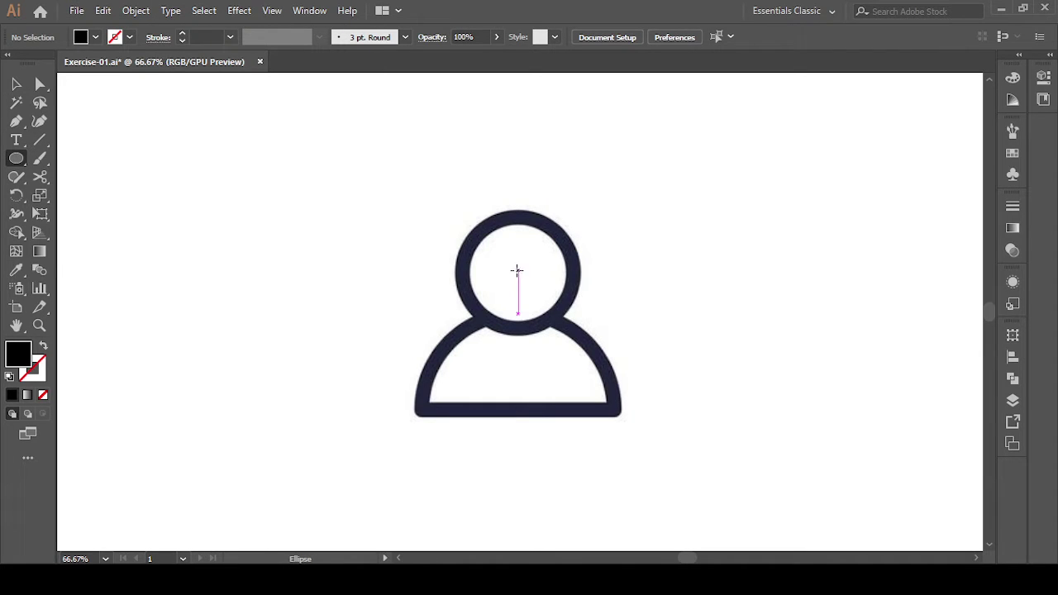
{"action": "left_click_drag", "start_coordinate": [518, 273], "coordinate": [571, 306]}
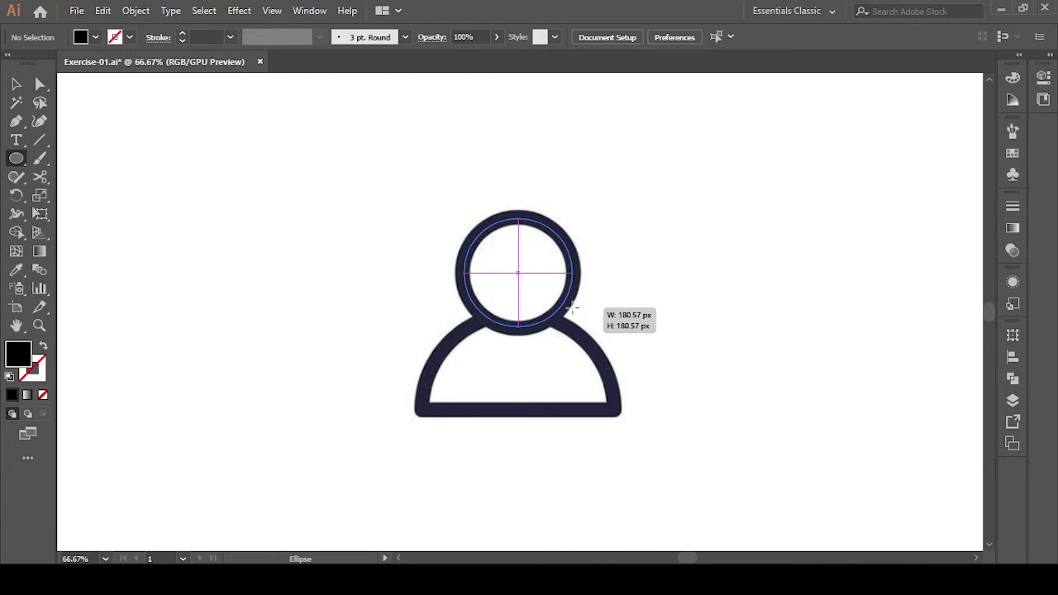
{"action": "left_click_drag", "start_coordinate": [570, 306], "coordinate": [570, 306]}
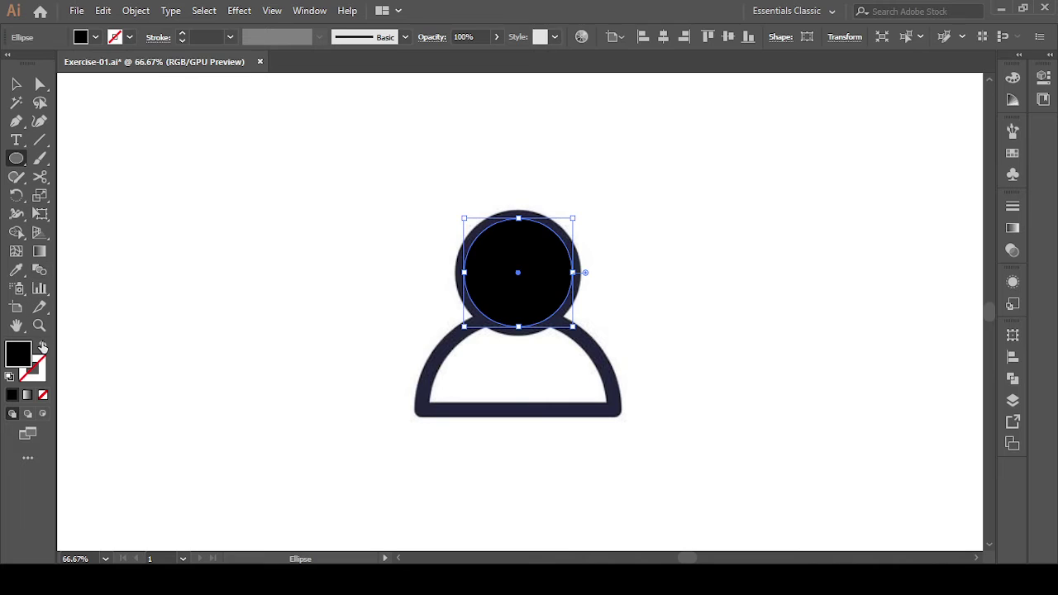
Make the circle hollow with a red 20 pt outline, then deselect it.
{"action": "left_click", "coordinate": [43, 345]}
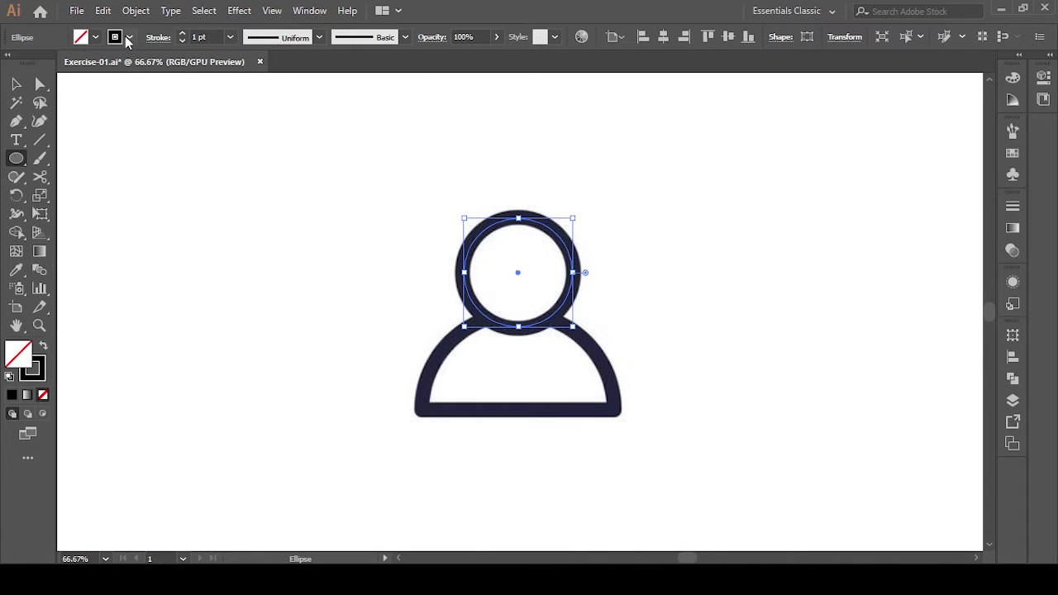
{"action": "left_click", "coordinate": [129, 37]}
{"action": "left_click", "coordinate": [54, 64]}
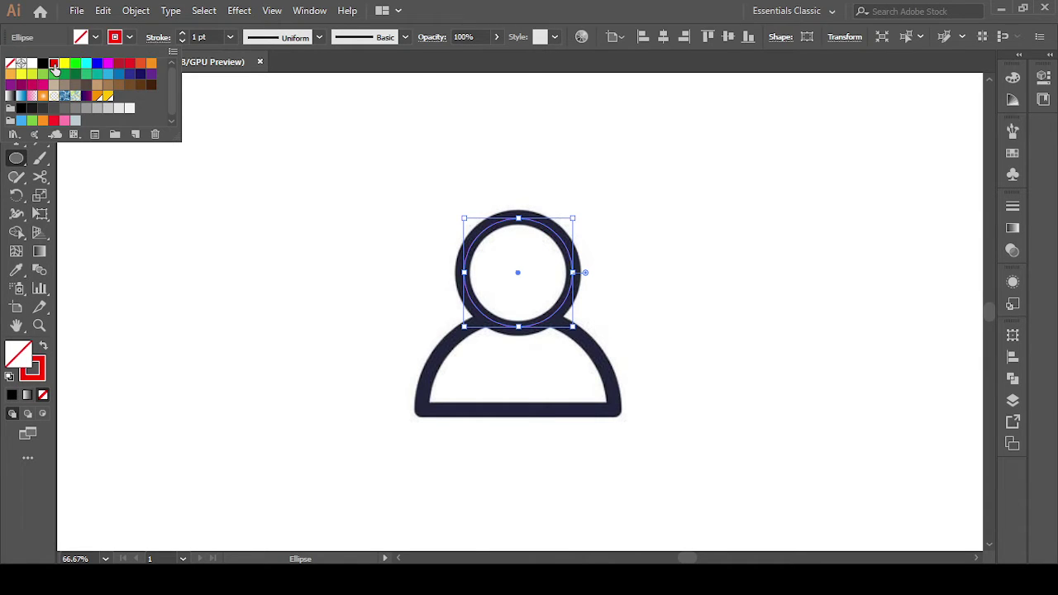
{"action": "left_click", "coordinate": [184, 33]}
{"action": "left_click", "coordinate": [184, 34]}
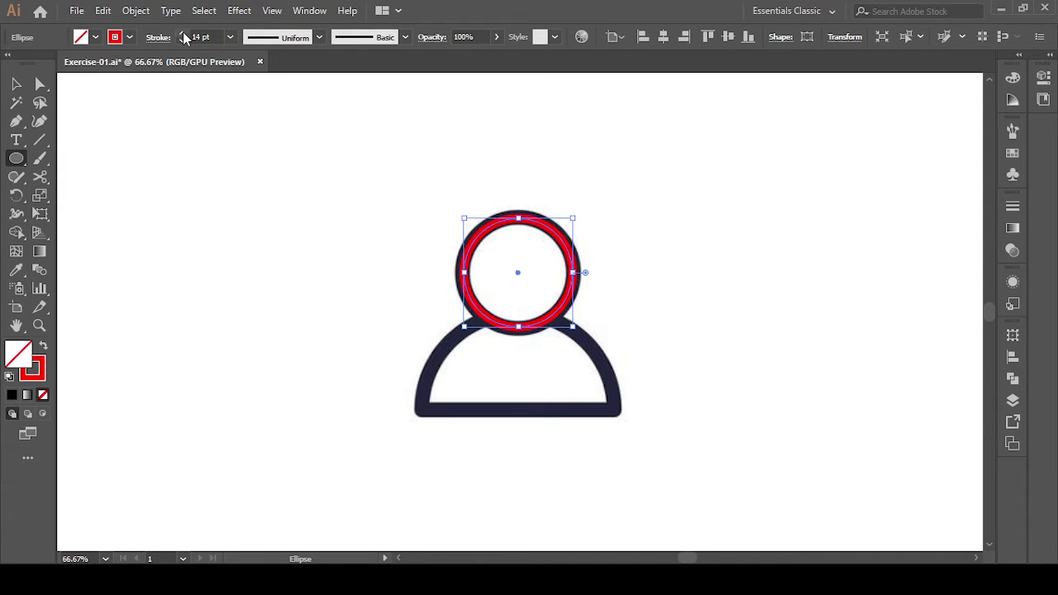
{"action": "left_click", "coordinate": [184, 35]}
{"action": "left_click", "coordinate": [183, 34]}
{"action": "left_click", "coordinate": [184, 34]}
{"action": "left_click", "coordinate": [184, 35]}
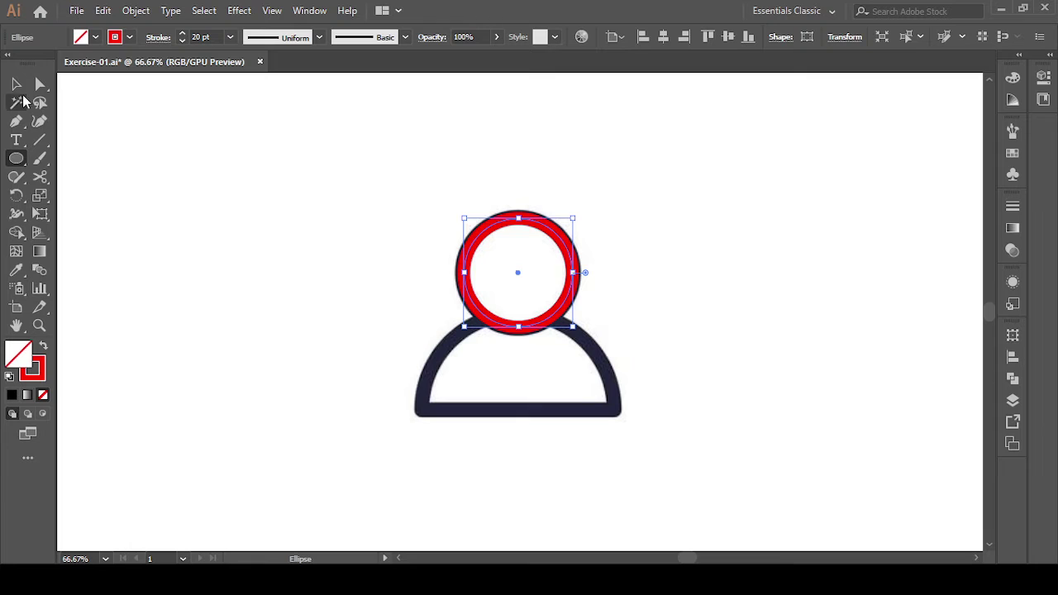
{"action": "left_click", "coordinate": [16, 84]}
{"action": "left_click", "coordinate": [235, 213]}
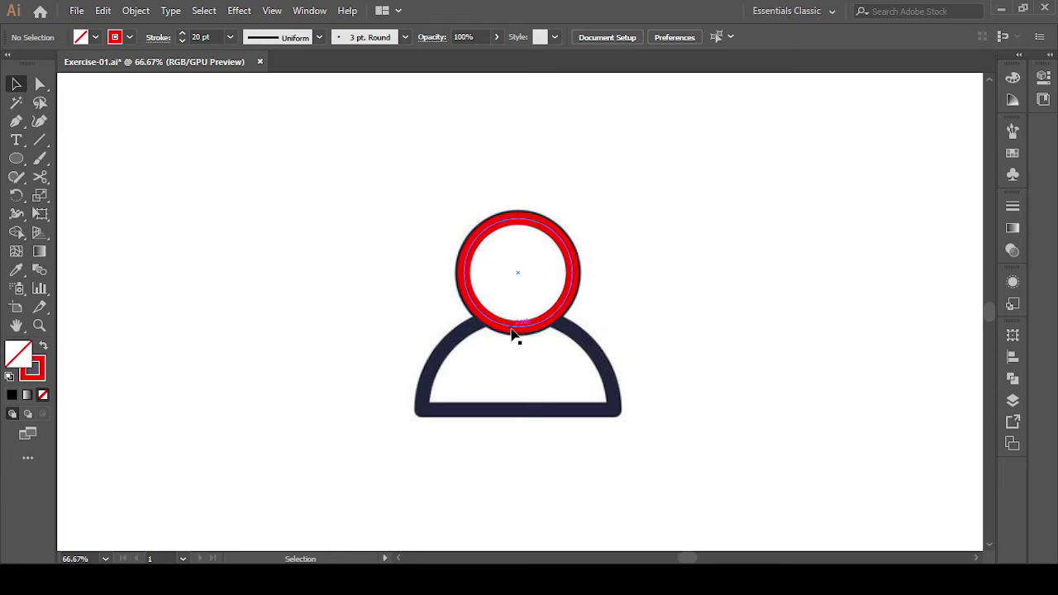
Drag a copy of the head circle down over the body, stroke reduced toward 20 pt.
{"action": "scroll", "coordinate": [365, 342], "scroll_direction": "down", "scroll_amount": 2}
{"action": "left_click", "coordinate": [523, 257]}
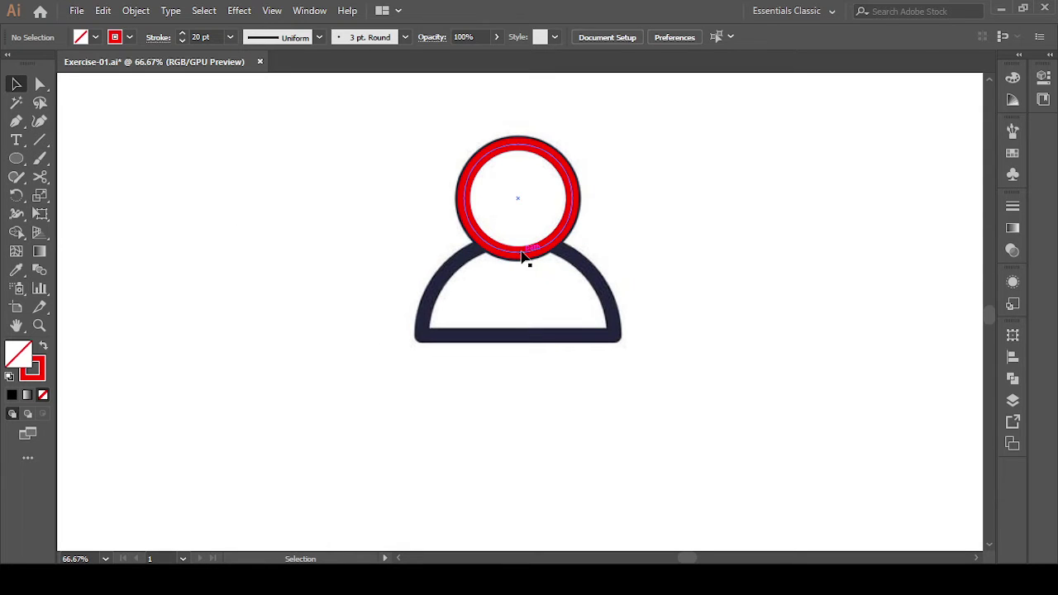
{"action": "mouse_move", "coordinate": [523, 256]}
{"action": "left_mouse_down"}
{"action": "mouse_move", "coordinate": [518, 360]}
{"action": "mouse_move", "coordinate": [650, 394]}
{"action": "left_mouse_up"}
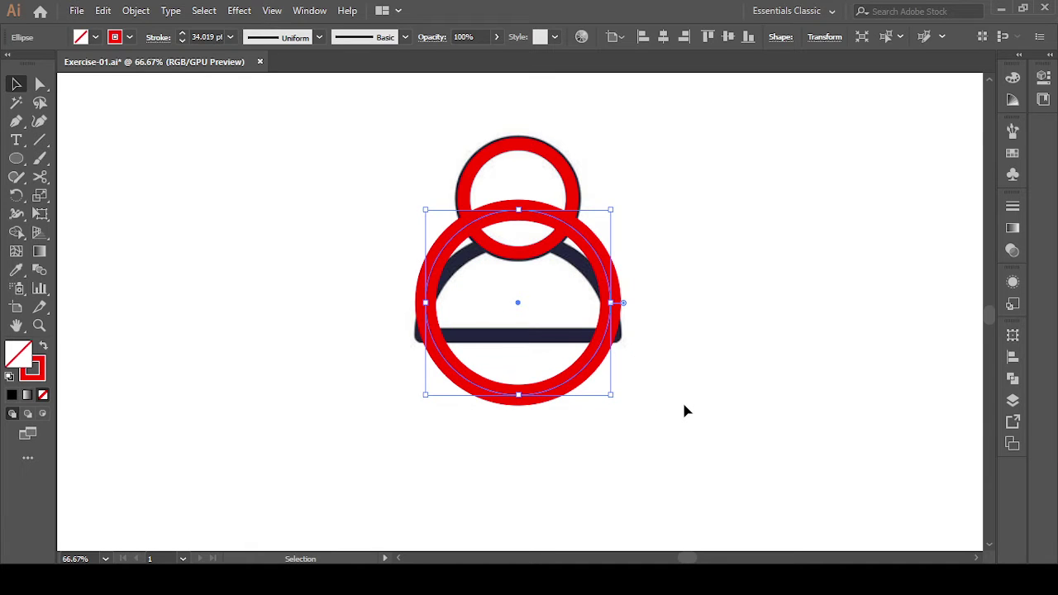
{"action": "key", "text": "Down"}
{"action": "key", "text": "Down"}
{"action": "key", "text": "Down"}
{"action": "key", "text": "Down"}
{"action": "key", "text": "Down"}
{"action": "key", "text": "Down"}
{"action": "key", "text": "Down"}
{"action": "key", "text": "Down"}
{"action": "key", "text": "Down"}
{"action": "key", "text": "Down"}
{"action": "key", "text": "Down"}
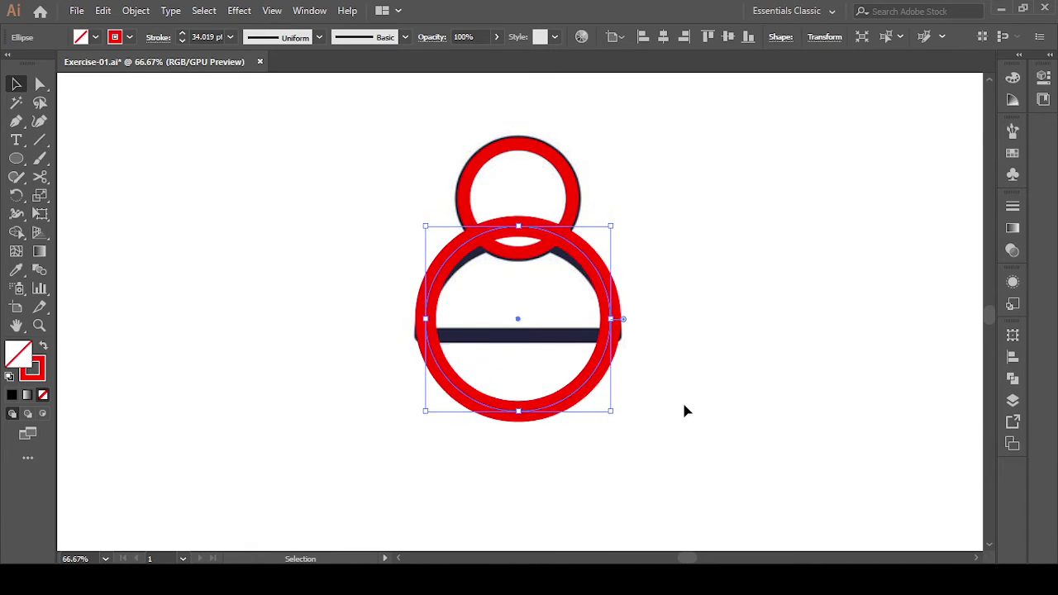
{"action": "key", "text": "Down"}
{"action": "key", "text": "Down"}
{"action": "key", "text": "Down"}
{"action": "key", "text": "Down"}
{"action": "key", "text": "Down"}
{"action": "key", "text": "Down"}
{"action": "key", "text": "Down"}
{"action": "key", "text": "Down"}
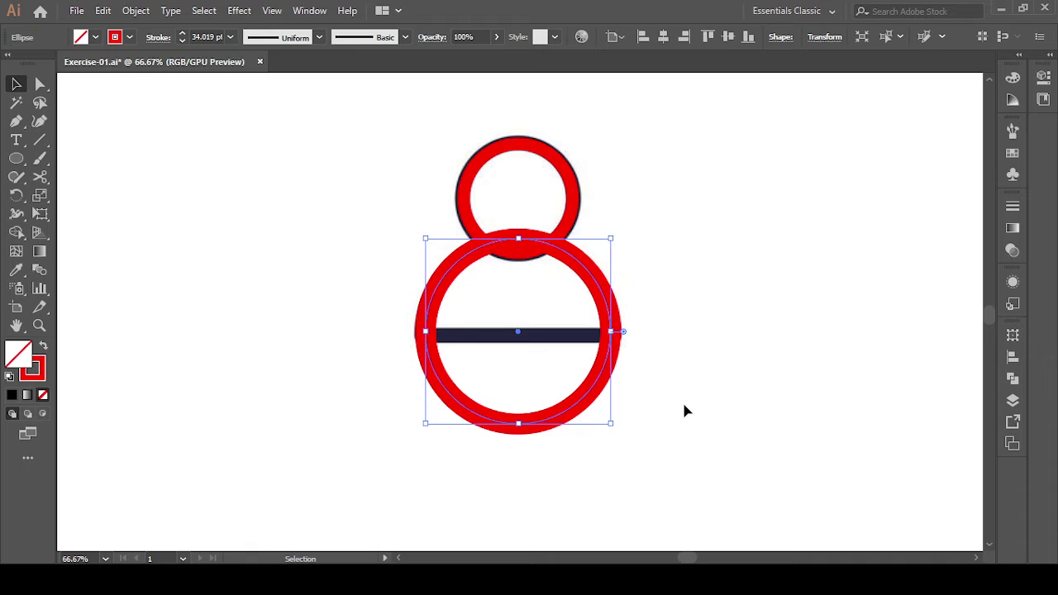
{"action": "left_click", "coordinate": [183, 40]}
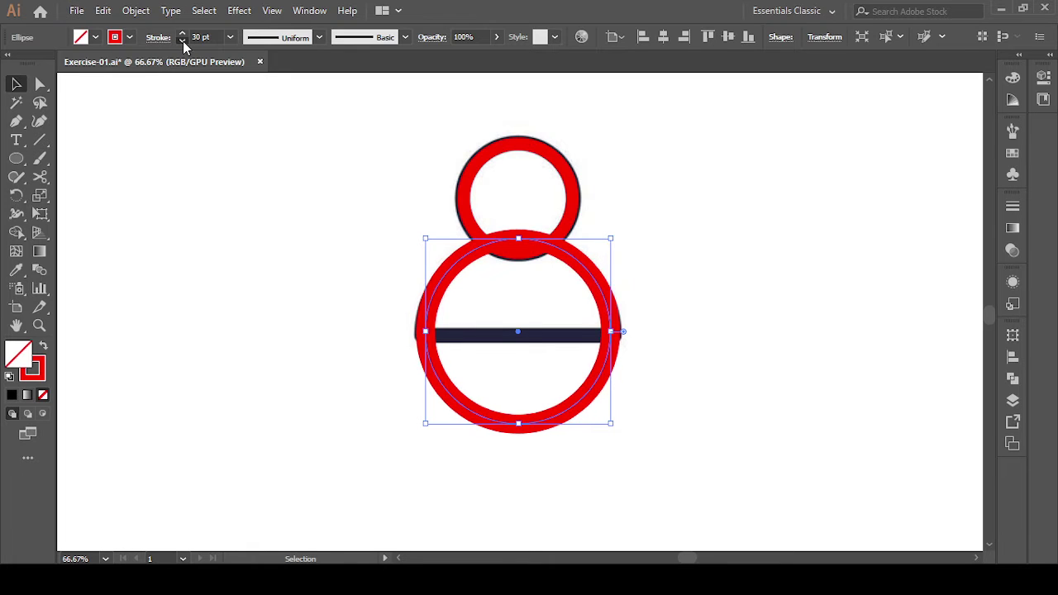
{"action": "left_click", "coordinate": [183, 40]}
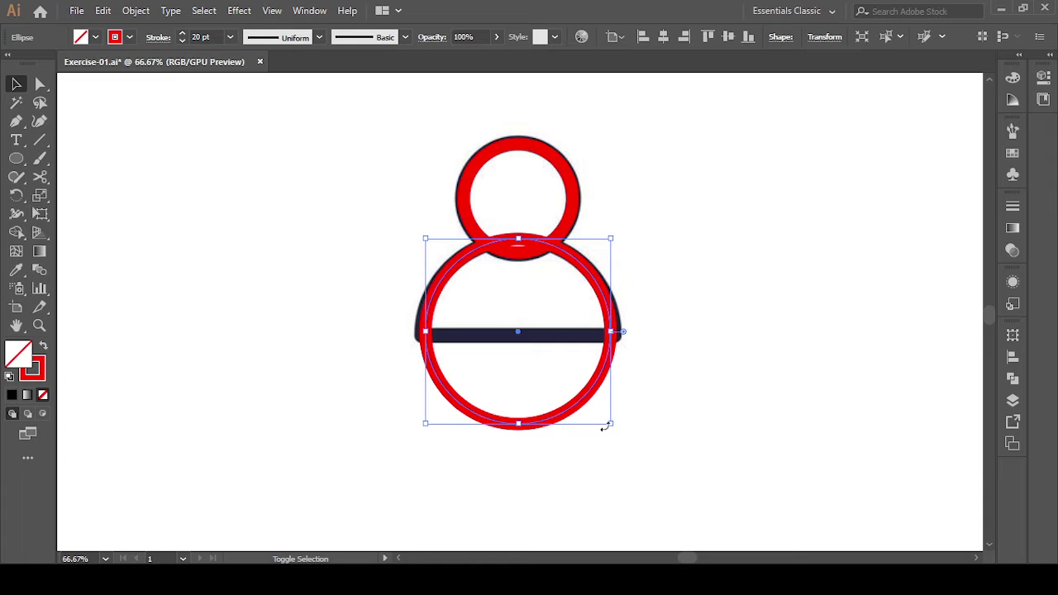
Resize and nudge the copy to fit the body ring, with 20 pt stroke.
{"action": "left_click_drag", "start_coordinate": [610, 427], "coordinate": [627, 431]}
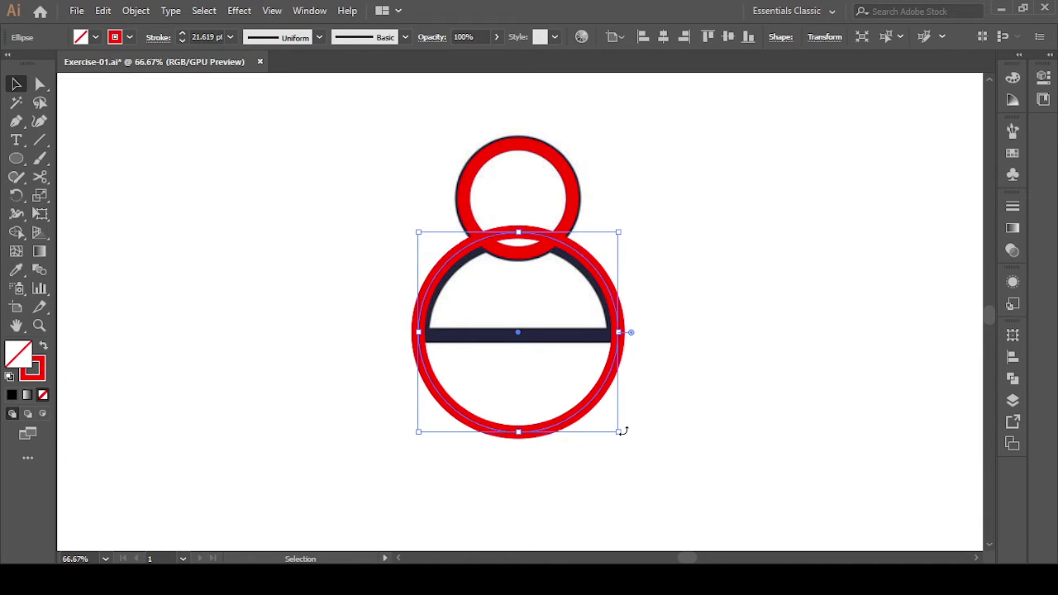
{"action": "key", "text": "Down"}
{"action": "key", "text": "Down"}
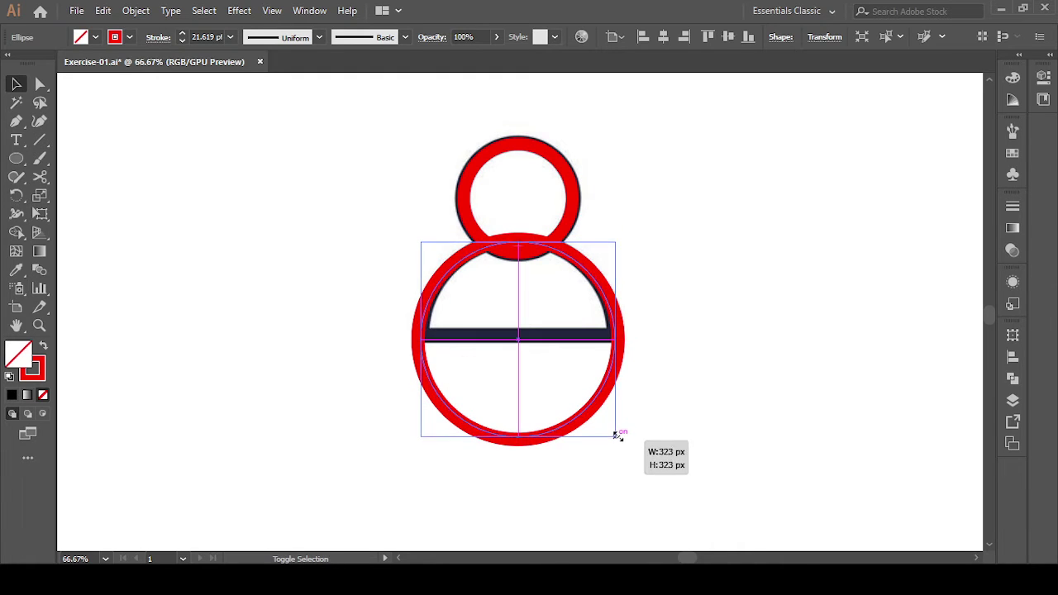
{"action": "left_click_drag", "start_coordinate": [621, 439], "coordinate": [615, 436]}
{"action": "key", "text": "Up"}
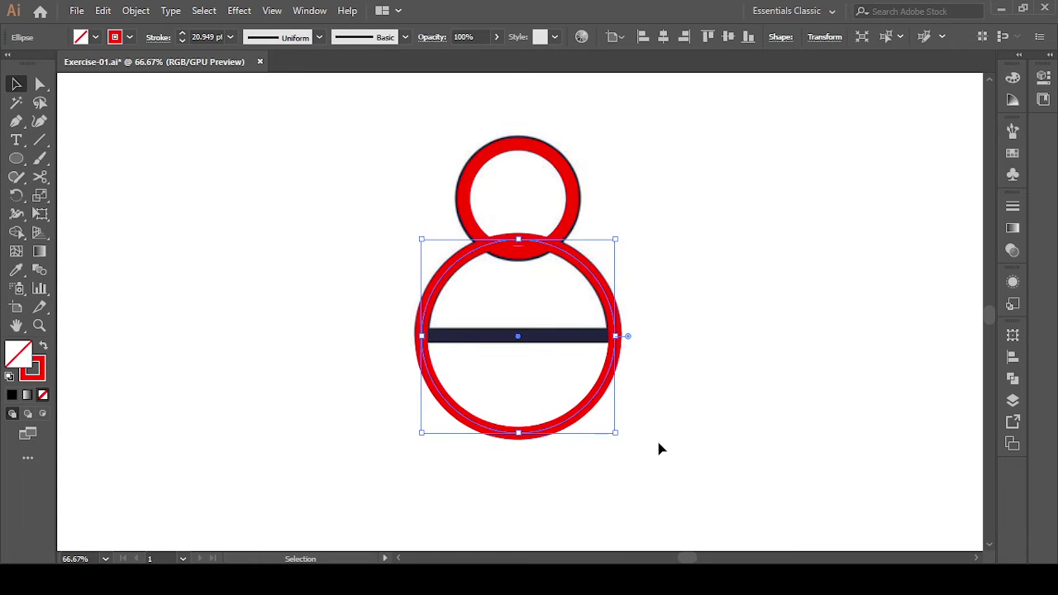
{"action": "left_click", "coordinate": [181, 40]}
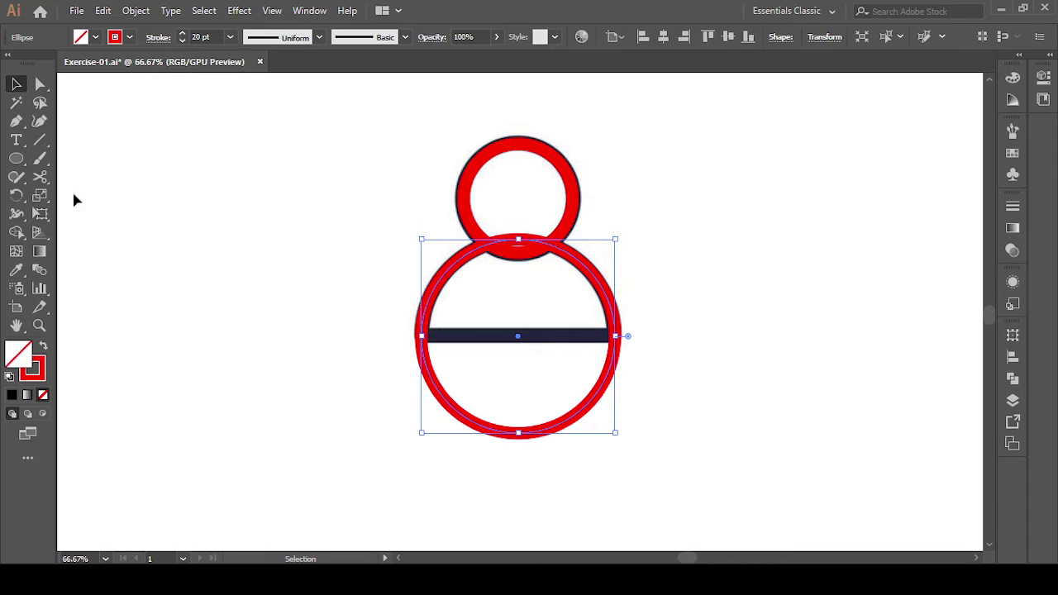
{"action": "left_click", "coordinate": [342, 224]}
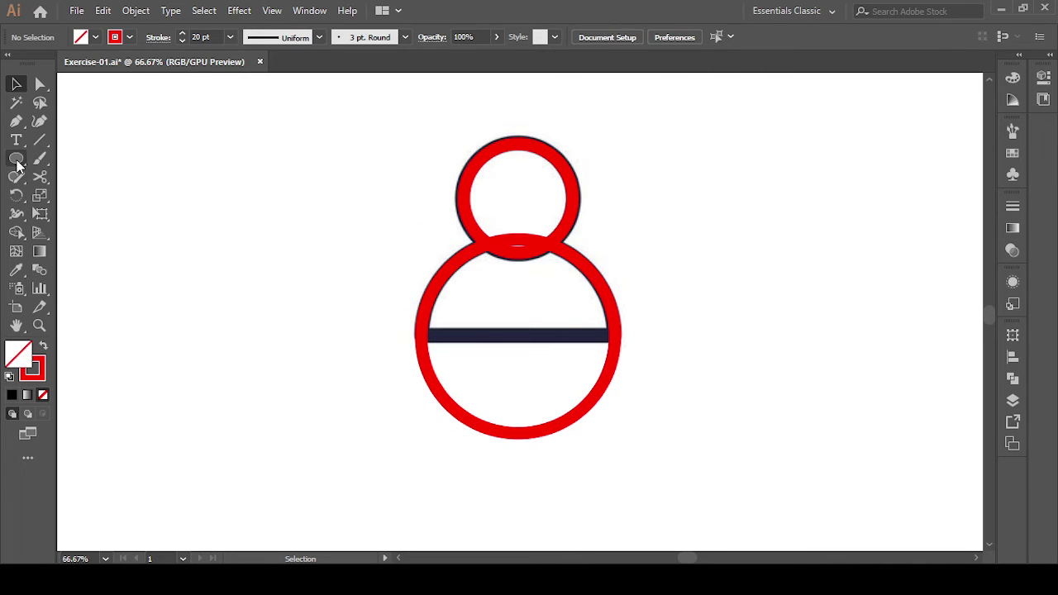
Draw a horizontal line across the body circle's middle, then select both circles.
{"action": "left_click", "coordinate": [40, 140]}
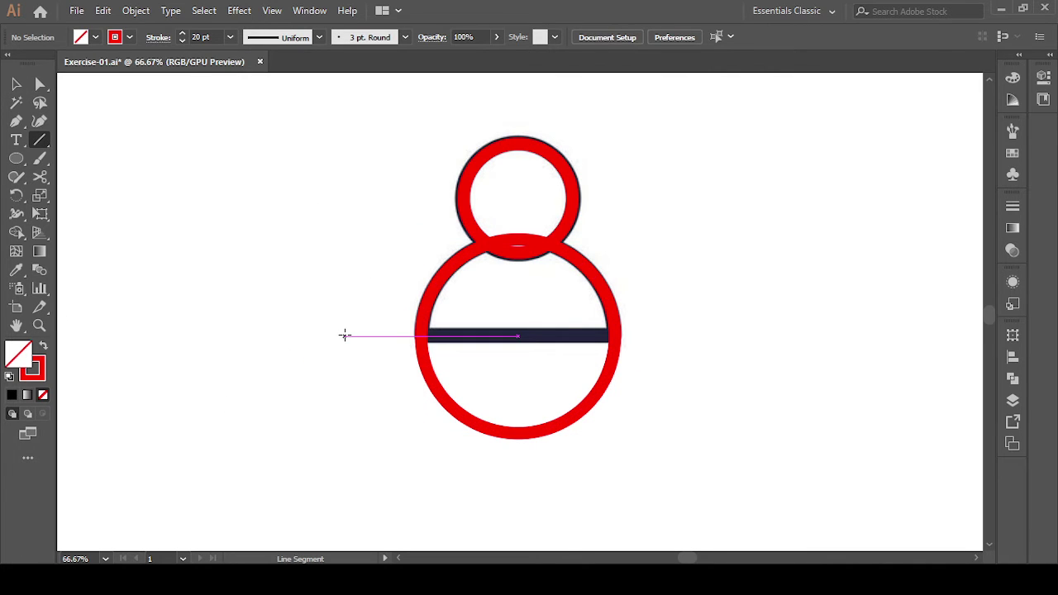
{"action": "left_click_drag", "start_coordinate": [345, 335], "coordinate": [673, 335]}
{"action": "left_click", "coordinate": [16, 84]}
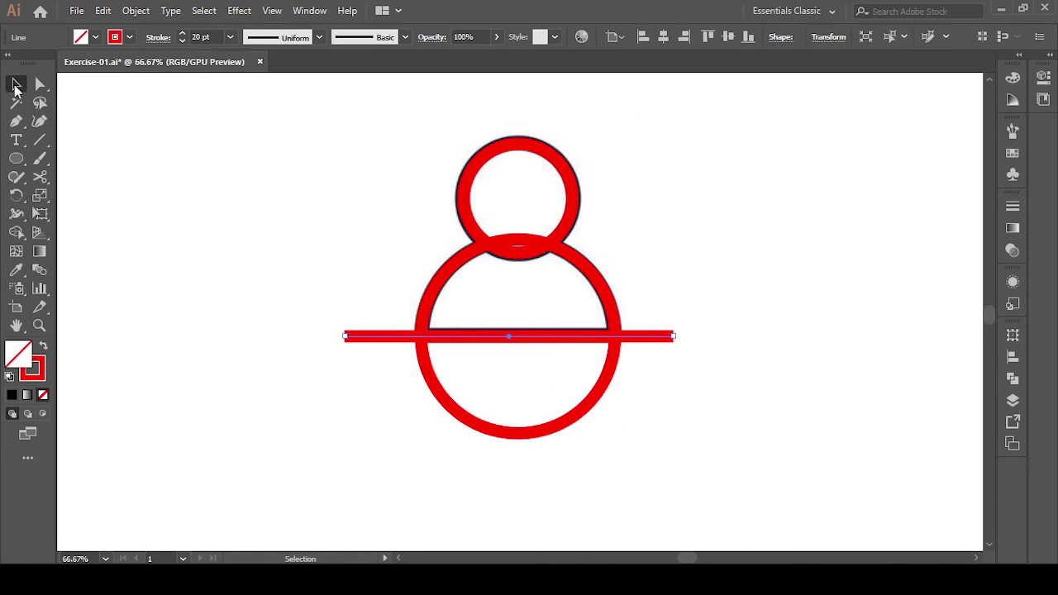
{"action": "left_click", "coordinate": [362, 311]}
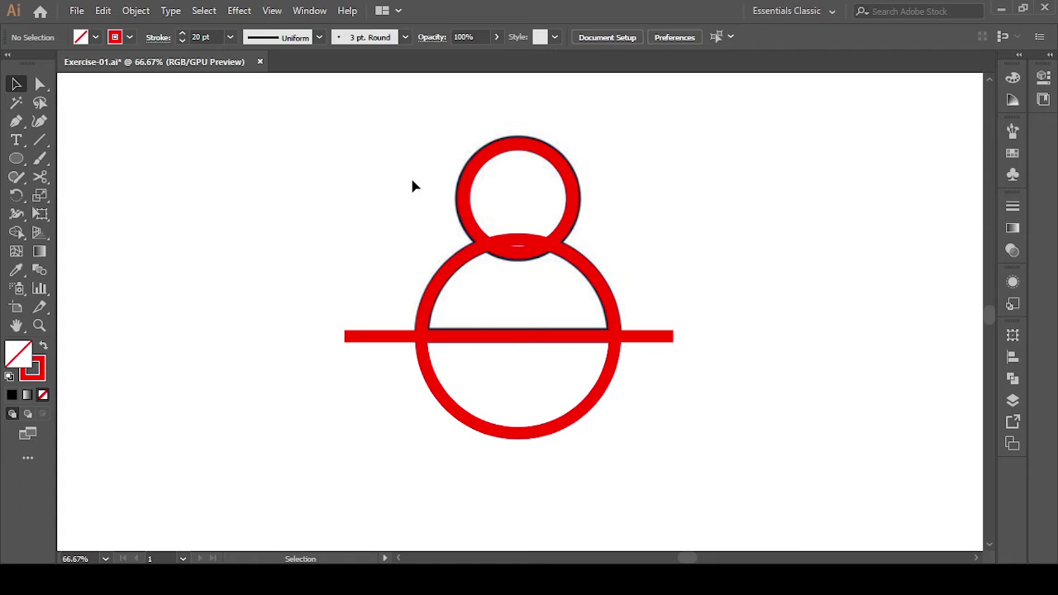
{"action": "left_click_drag", "start_coordinate": [415, 186], "coordinate": [469, 281]}
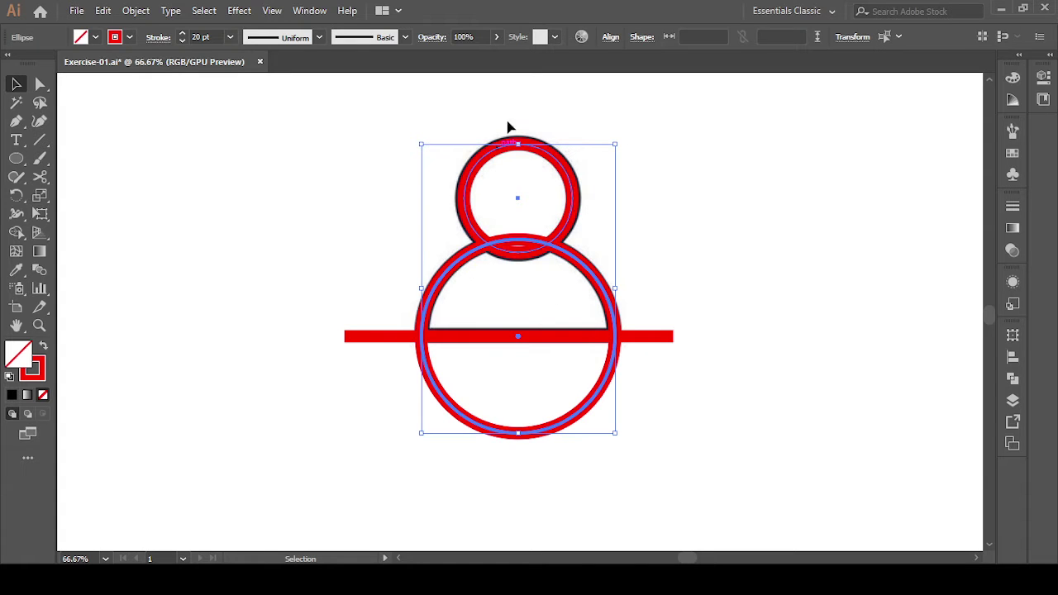
Centre the head and body circles horizontally on each other.
{"action": "left_click", "coordinate": [609, 38]}
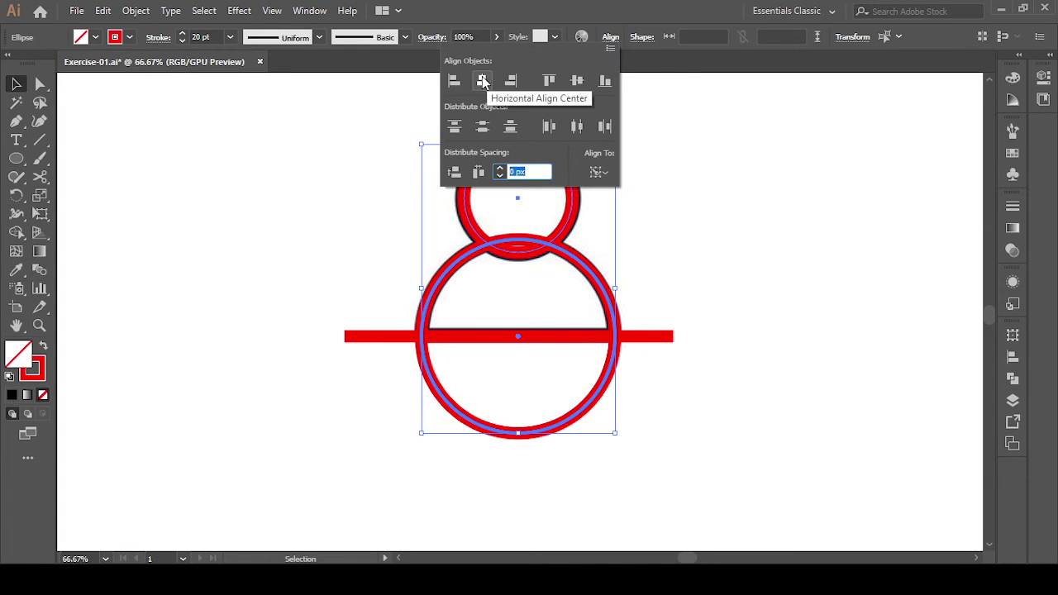
{"action": "left_click", "coordinate": [482, 79]}
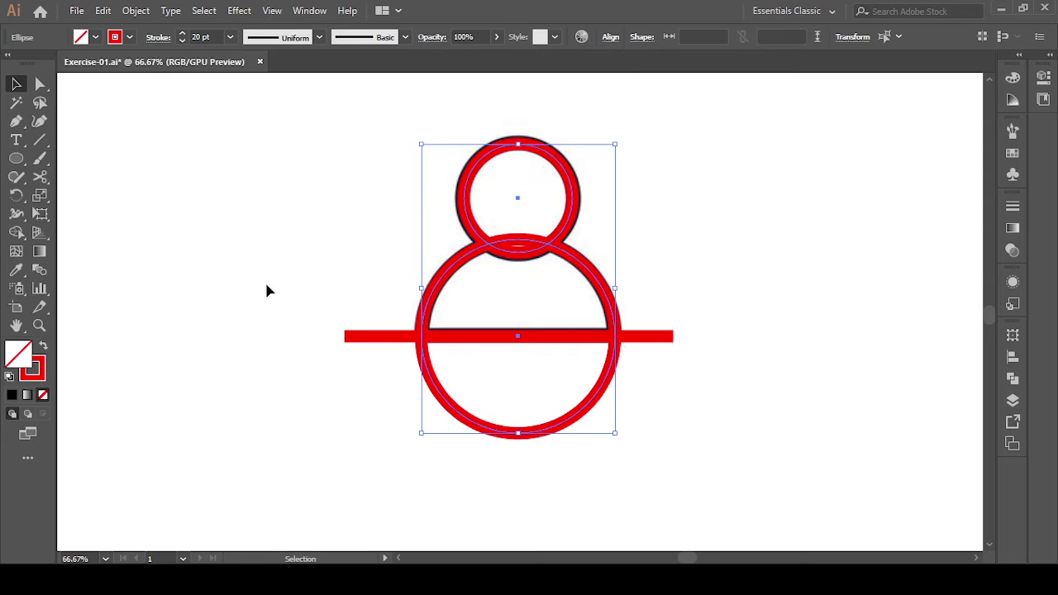
{"action": "left_click", "coordinate": [350, 302]}
Centre the line horizontally on the large circle, using the circle as key object.
{"action": "left_click_drag", "start_coordinate": [353, 302], "coordinate": [440, 354]}
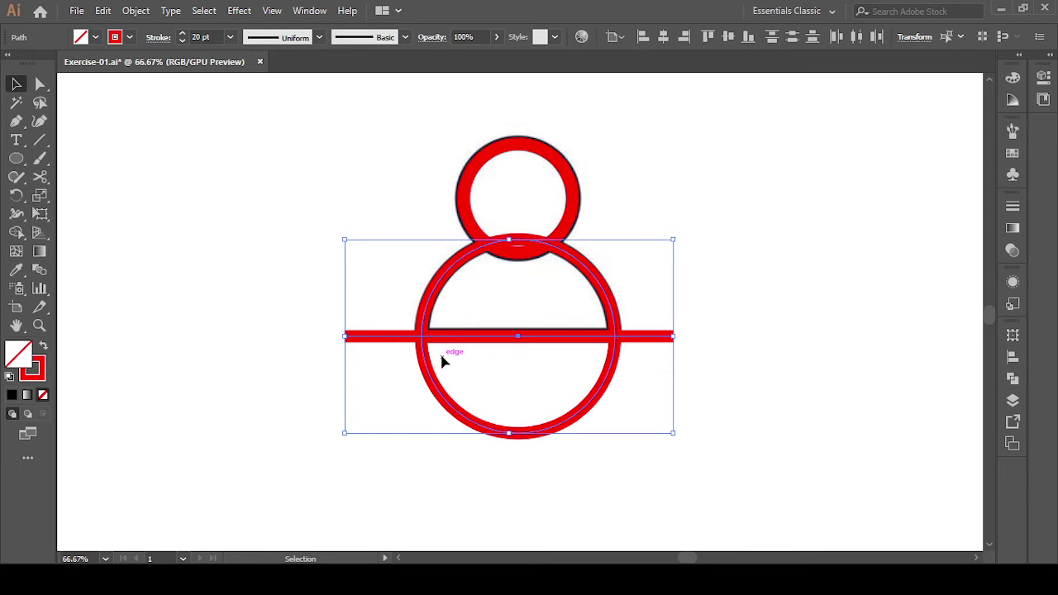
{"action": "left_click", "coordinate": [425, 308]}
{"action": "left_click", "coordinate": [662, 37]}
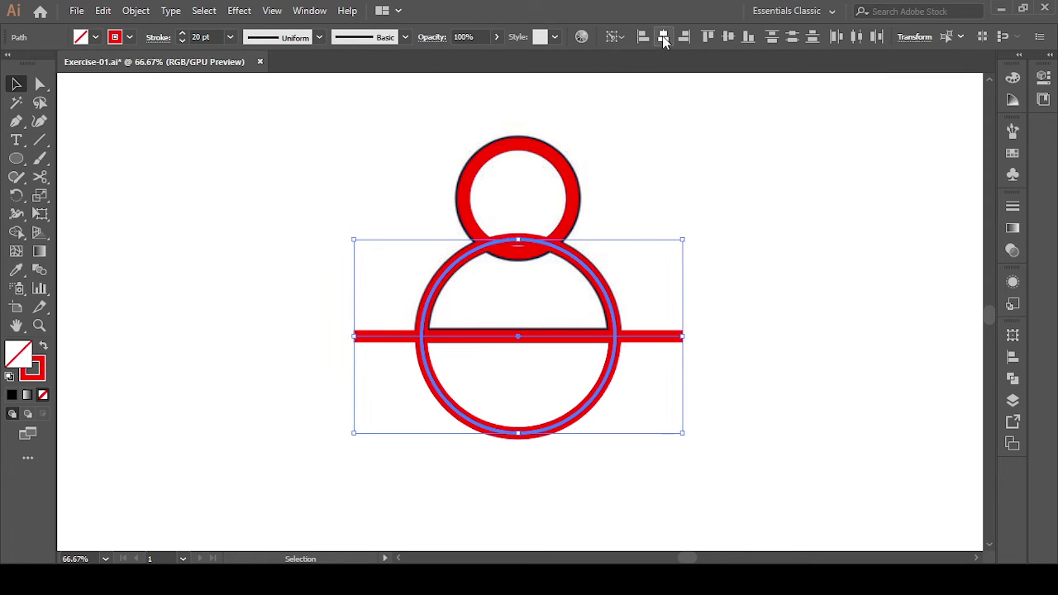
{"action": "left_click", "coordinate": [769, 266]}
{"action": "left_click_drag", "start_coordinate": [367, 314], "coordinate": [459, 395]}
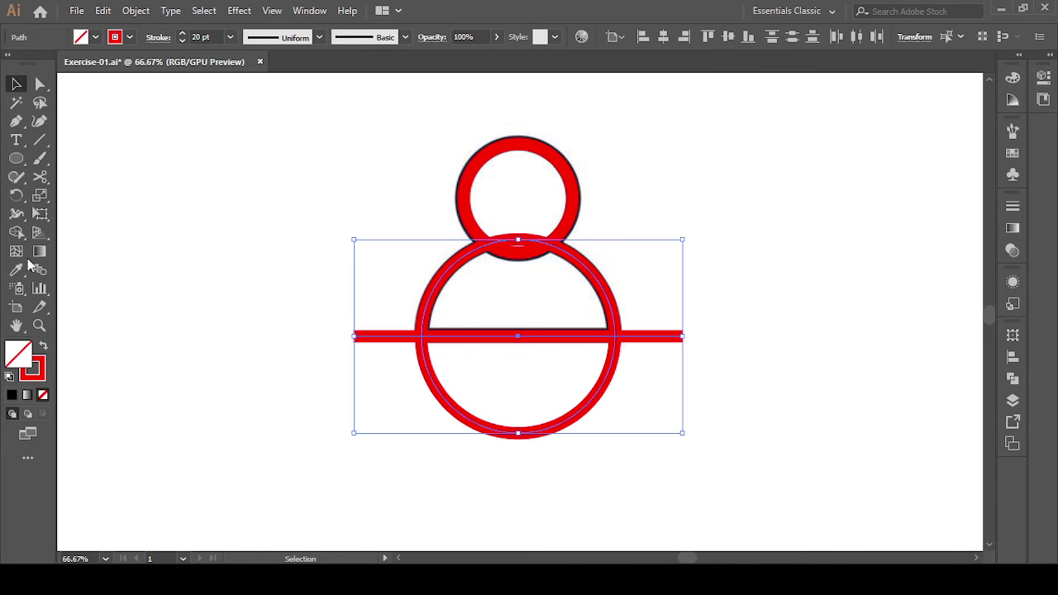
{"action": "left_click", "coordinate": [16, 232]}
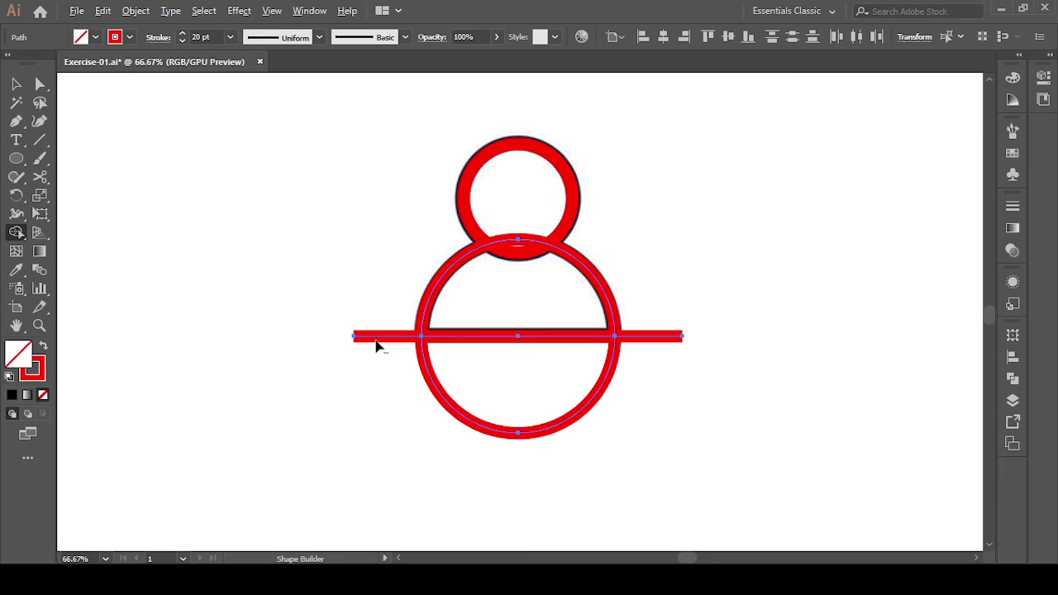
Delete the line's two overhanging ends and the circle's lower half with Shape Builder.
{"action": "left_click", "coordinate": [392, 339], "text": "alt"}
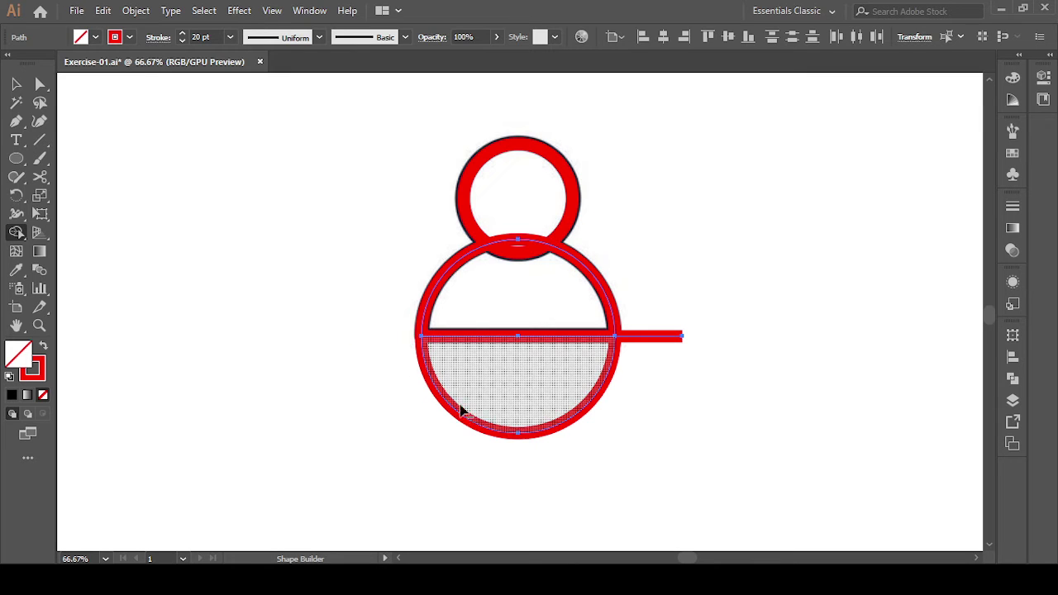
{"action": "left_click", "coordinate": [524, 434], "text": "alt"}
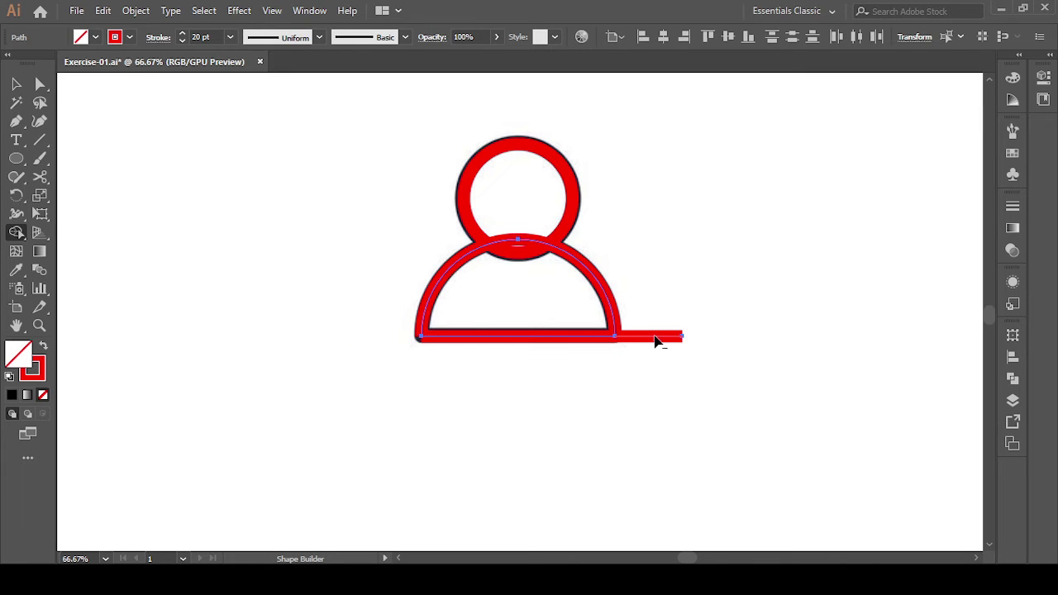
{"action": "left_click", "coordinate": [659, 341], "text": "alt"}
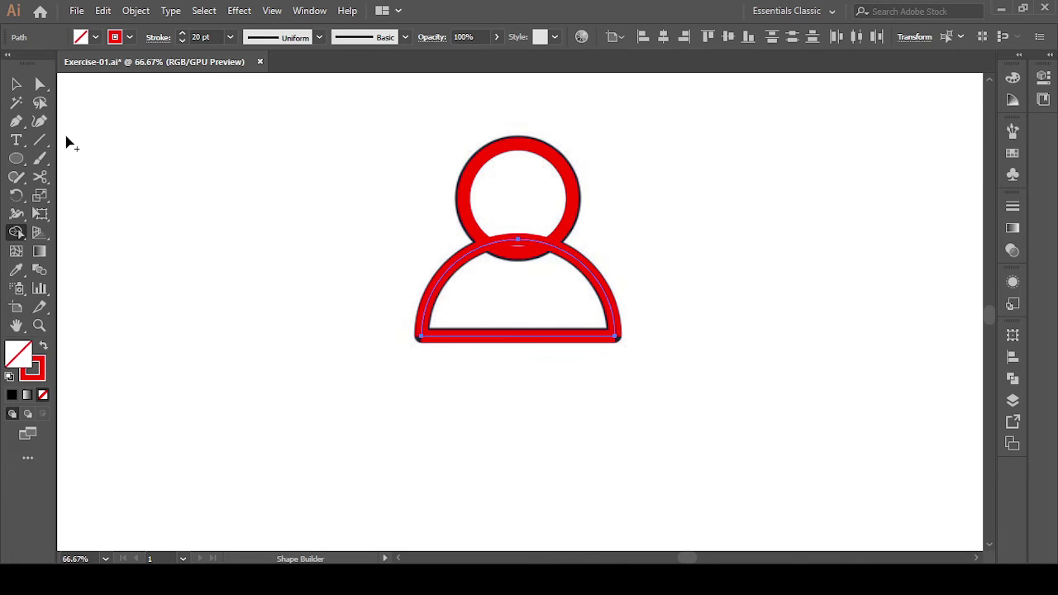
Join the remaining arc and base into one half-dome path with Object > Path > Join.
{"action": "left_click", "coordinate": [18, 84]}
{"action": "left_click_drag", "start_coordinate": [376, 295], "coordinate": [462, 377]}
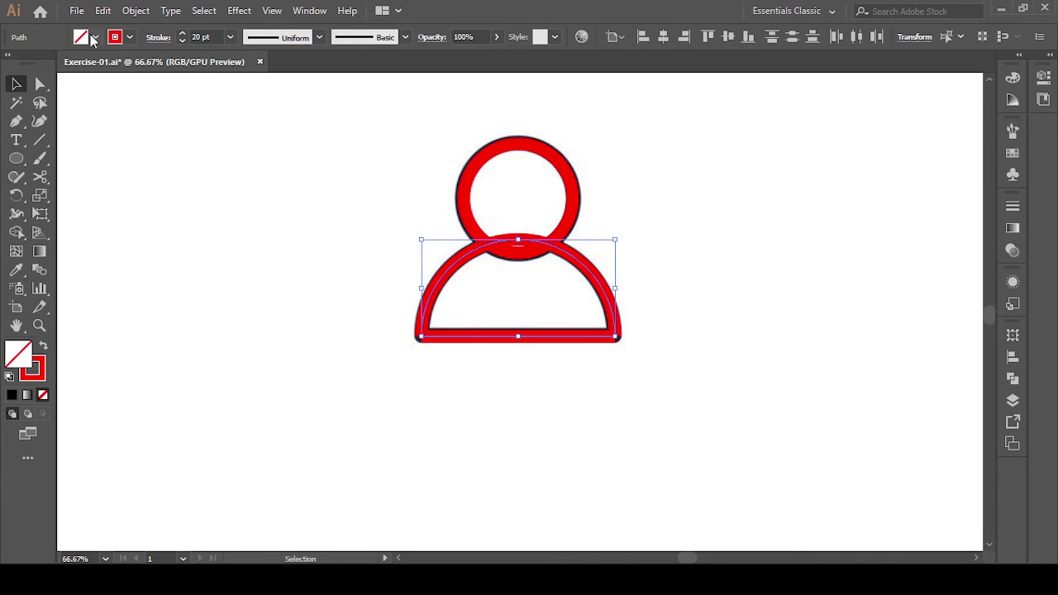
{"action": "left_click", "coordinate": [134, 12]}
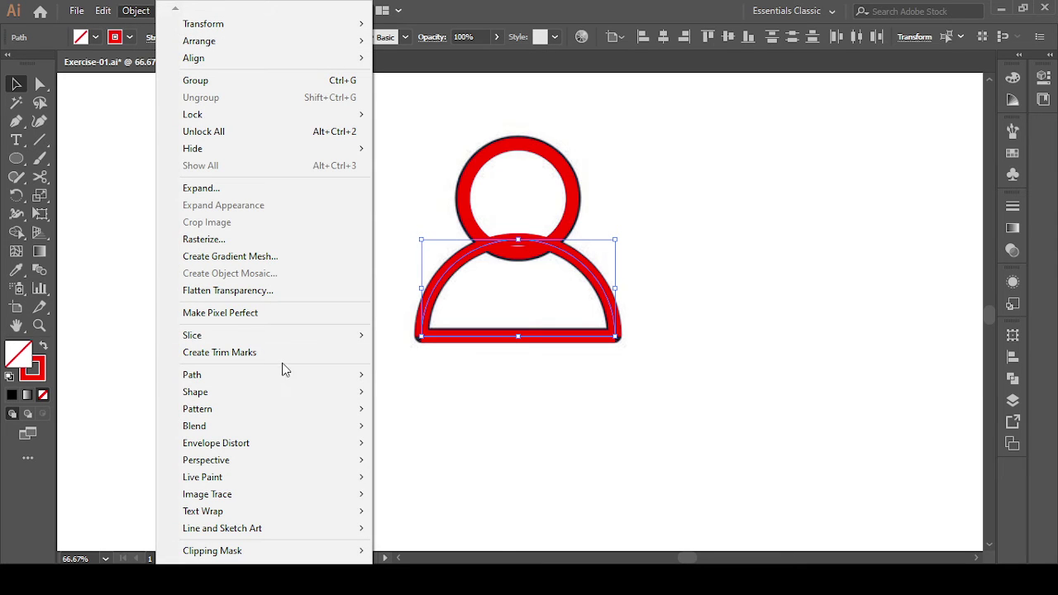
{"action": "mouse_move", "coordinate": [260, 374]}
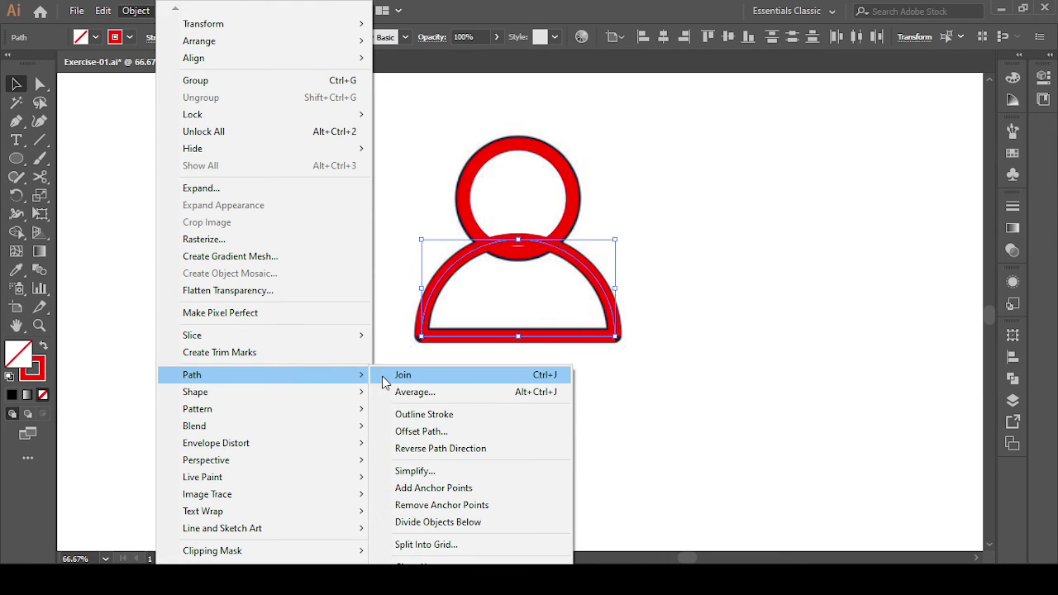
{"action": "left_click", "coordinate": [386, 376]}
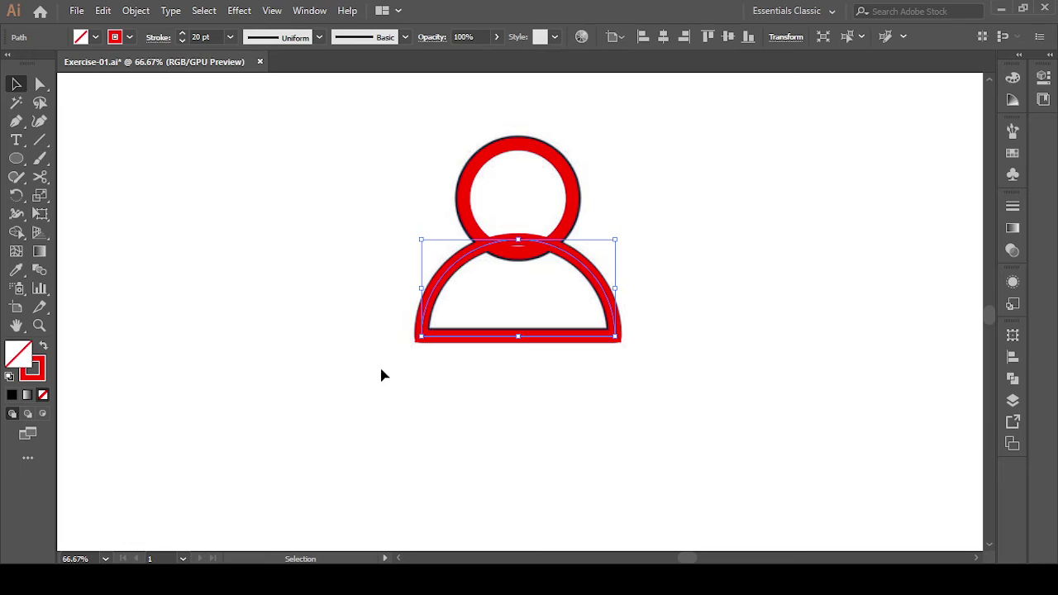
Merge the head and body outlines with the Shape Builder tool.
{"action": "left_click_drag", "start_coordinate": [337, 171], "coordinate": [561, 301]}
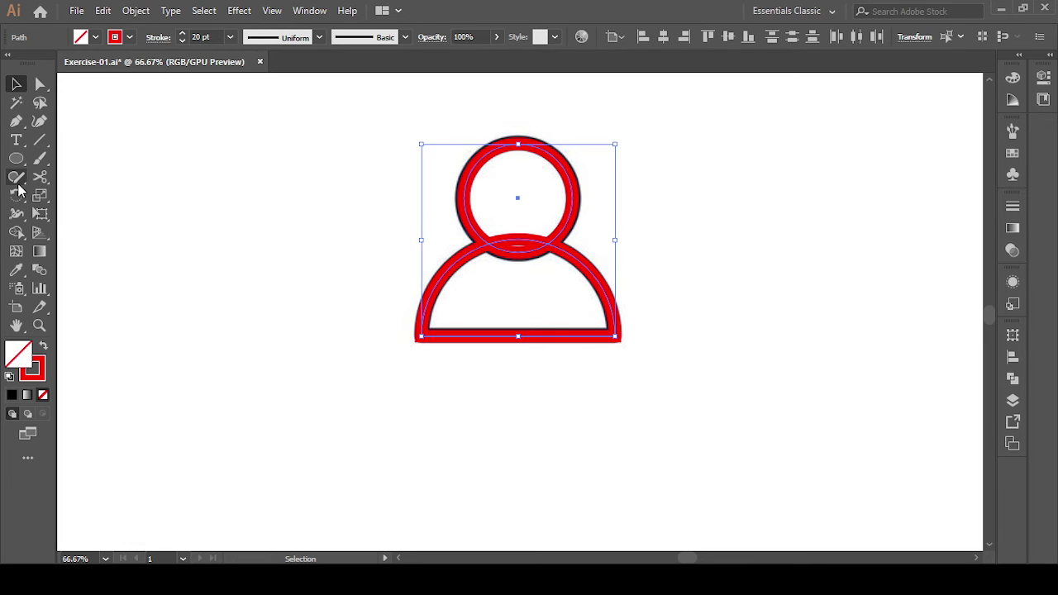
{"action": "left_click", "coordinate": [16, 232]}
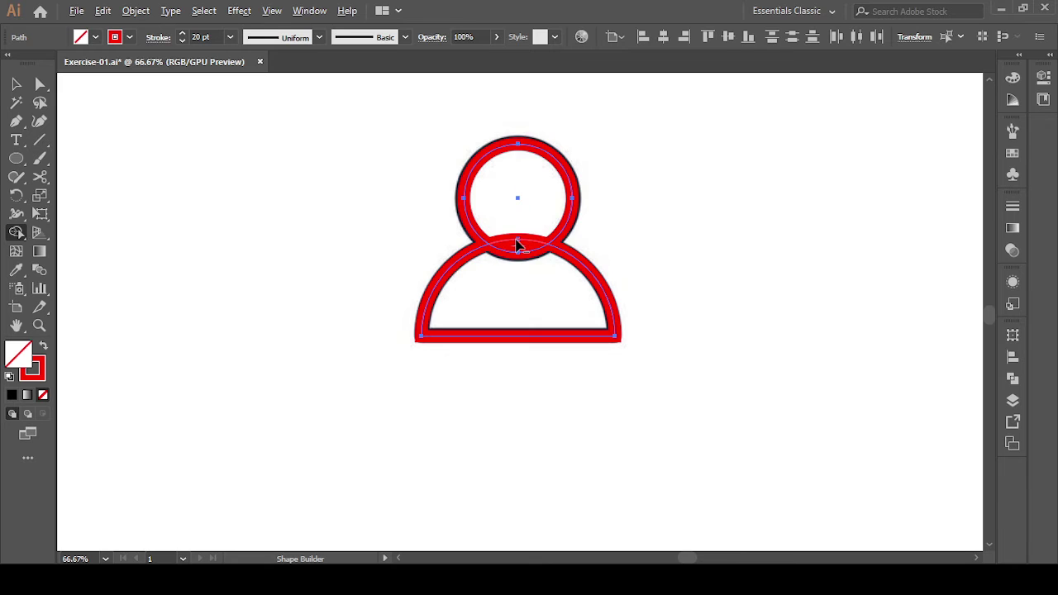
{"action": "left_click", "coordinate": [16, 84]}
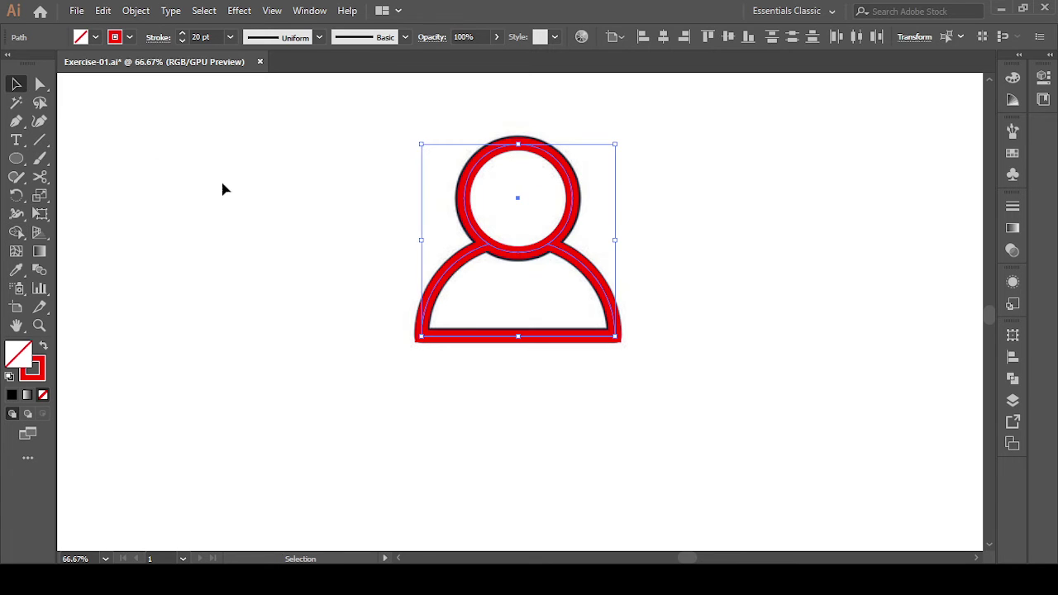
{"action": "left_click", "coordinate": [409, 222]}
Move the red icon to the right beside the navy icon and select its body.
{"action": "mouse_move", "coordinate": [526, 283]}
{"action": "left_mouse_down"}
{"action": "mouse_move", "coordinate": [531, 265]}
{"action": "mouse_move", "coordinate": [762, 265]}
{"action": "left_mouse_up"}
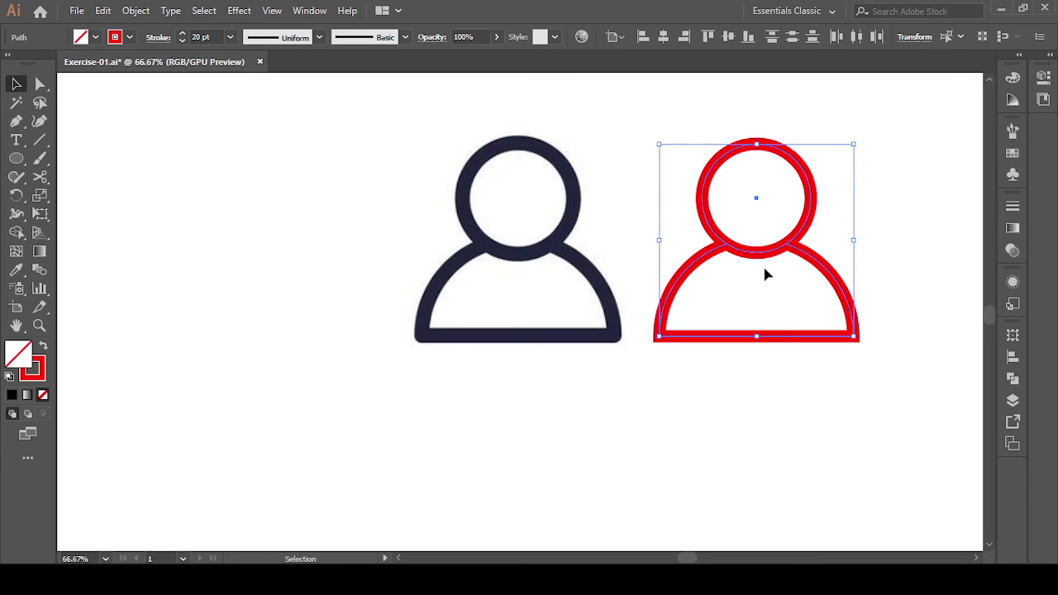
{"action": "left_click", "coordinate": [769, 394]}
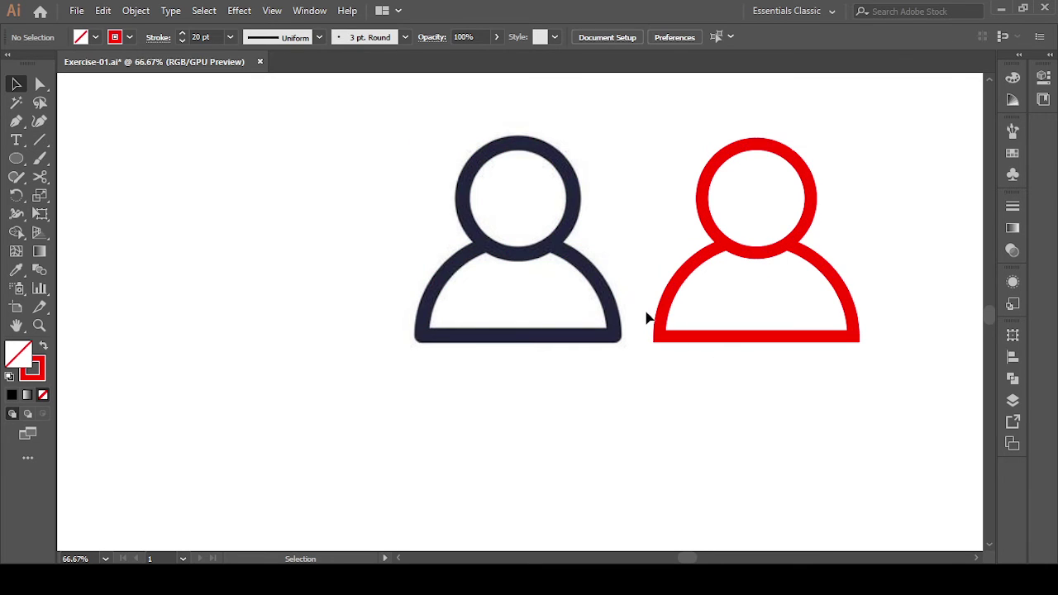
{"action": "left_click_drag", "start_coordinate": [734, 370], "coordinate": [736, 376]}
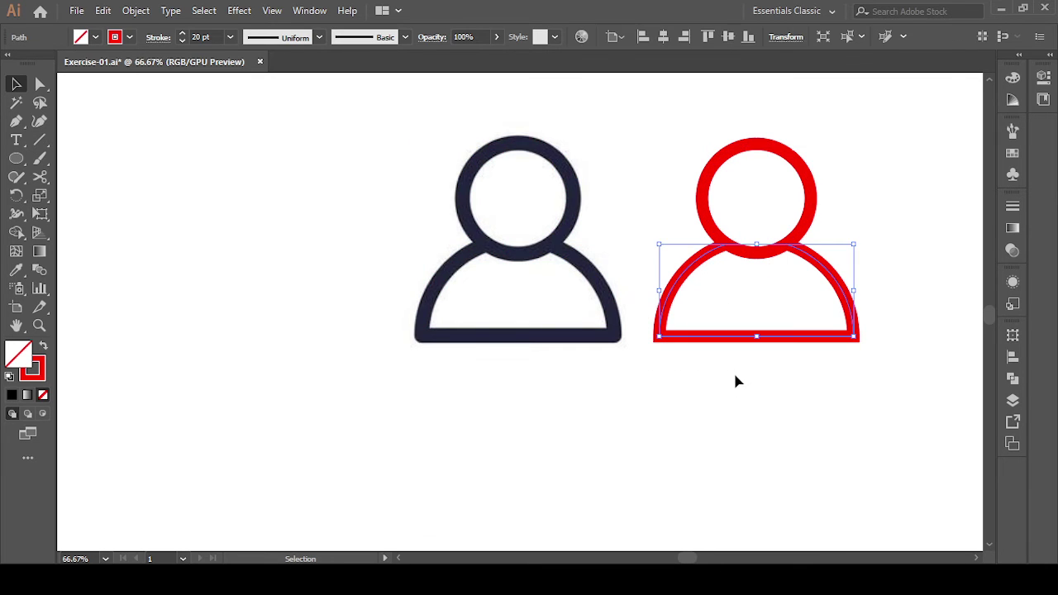
Round the body's two bottom corners to about 8.04 px with the live-corner widgets.
{"action": "left_click", "coordinate": [39, 84]}
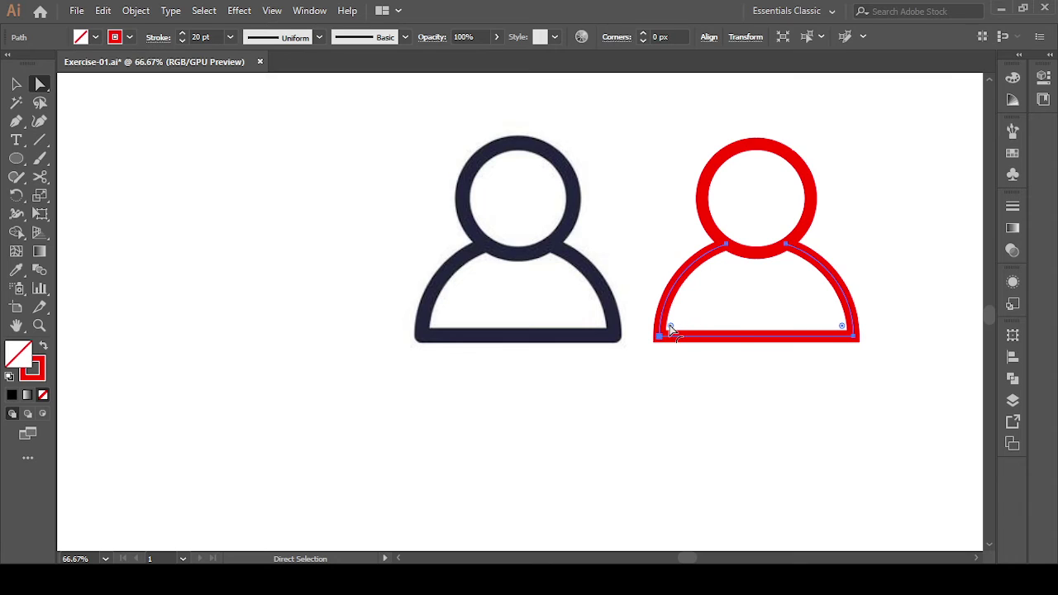
{"action": "left_click_drag", "start_coordinate": [672, 329], "coordinate": [665, 335]}
{"action": "left_click", "coordinate": [722, 435]}
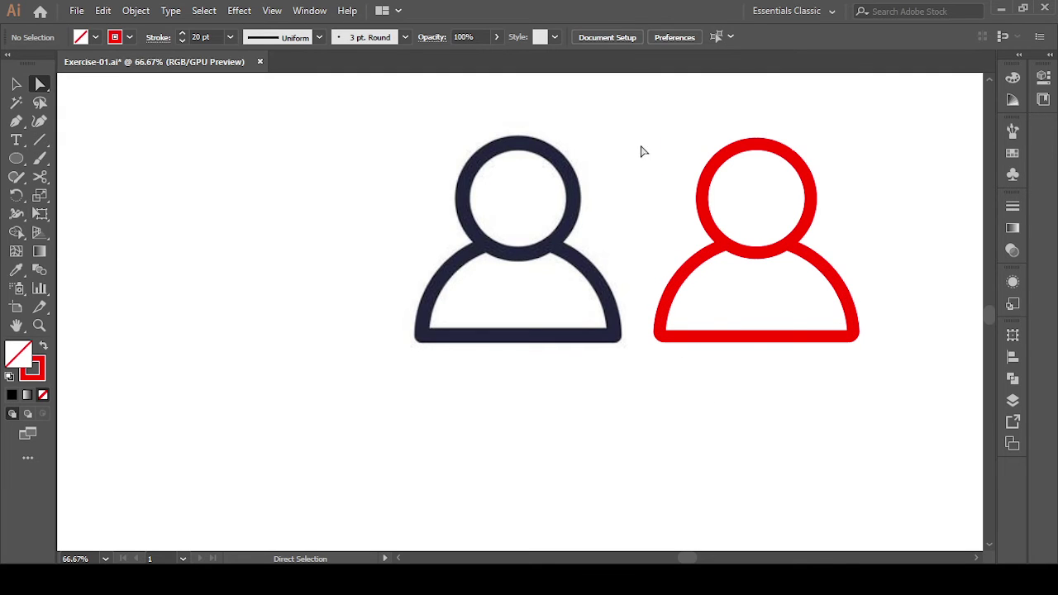
{"action": "left_click_drag", "start_coordinate": [641, 144], "coordinate": [896, 393]}
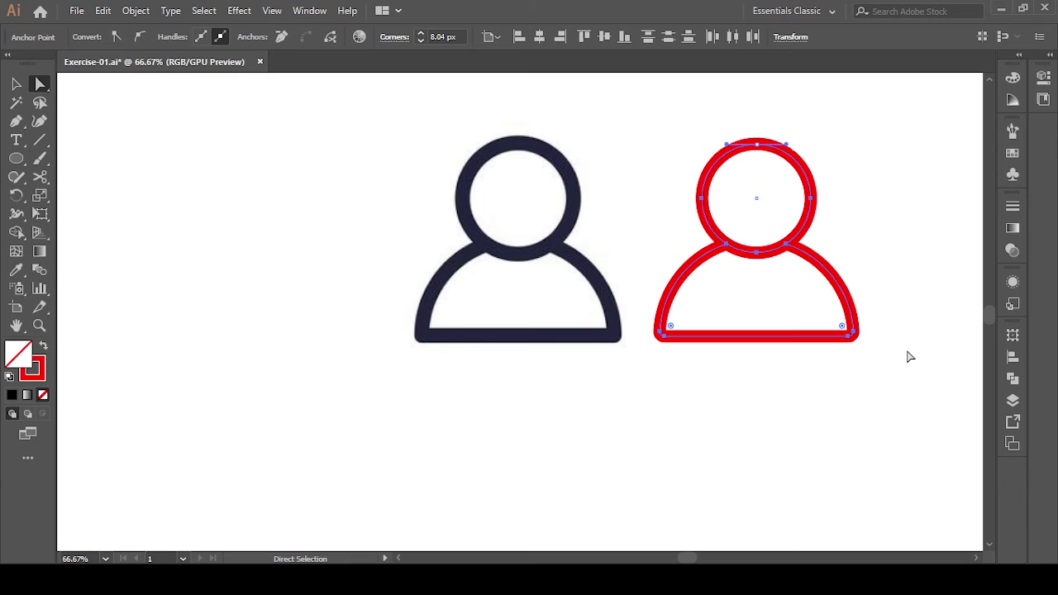
{"action": "left_click", "coordinate": [16, 84]}
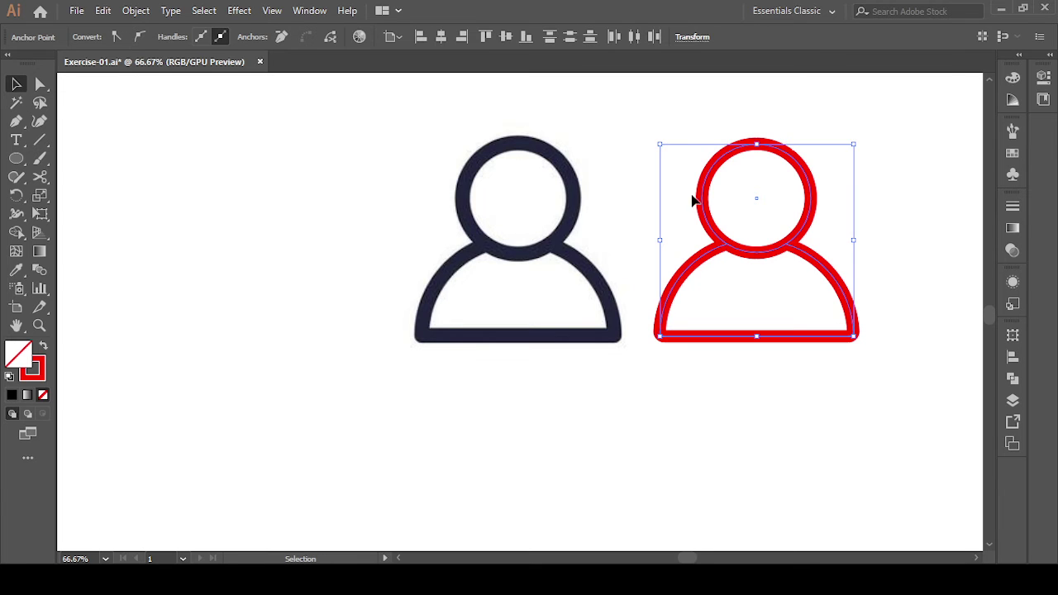
Expand the red figure's fill and stroke into shapes via Object > Expand.
{"action": "left_click", "coordinate": [659, 125]}
{"action": "left_click_drag", "start_coordinate": [646, 134], "coordinate": [800, 321]}
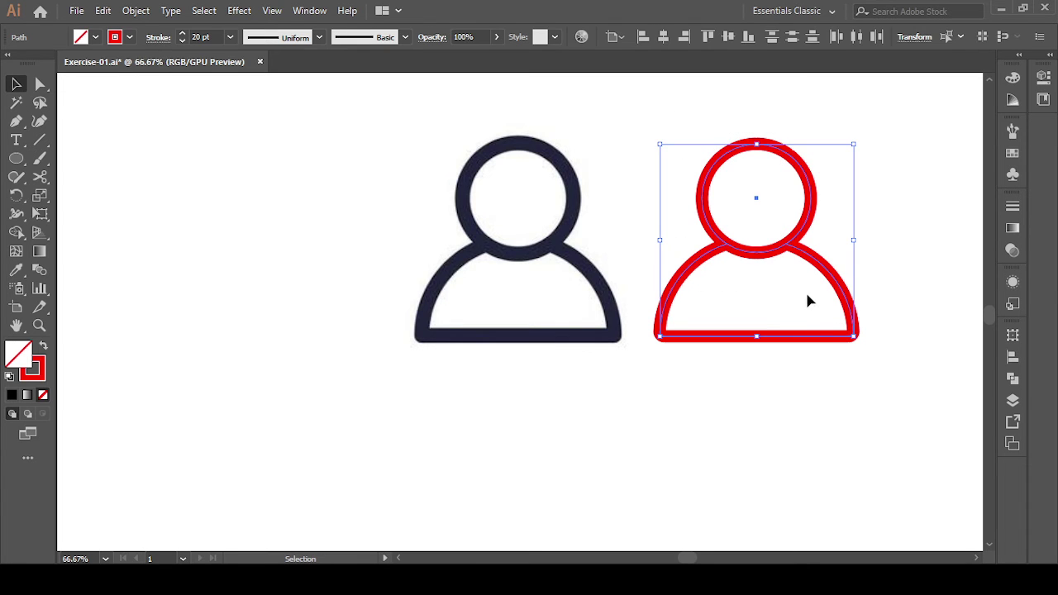
{"action": "left_click", "coordinate": [136, 11]}
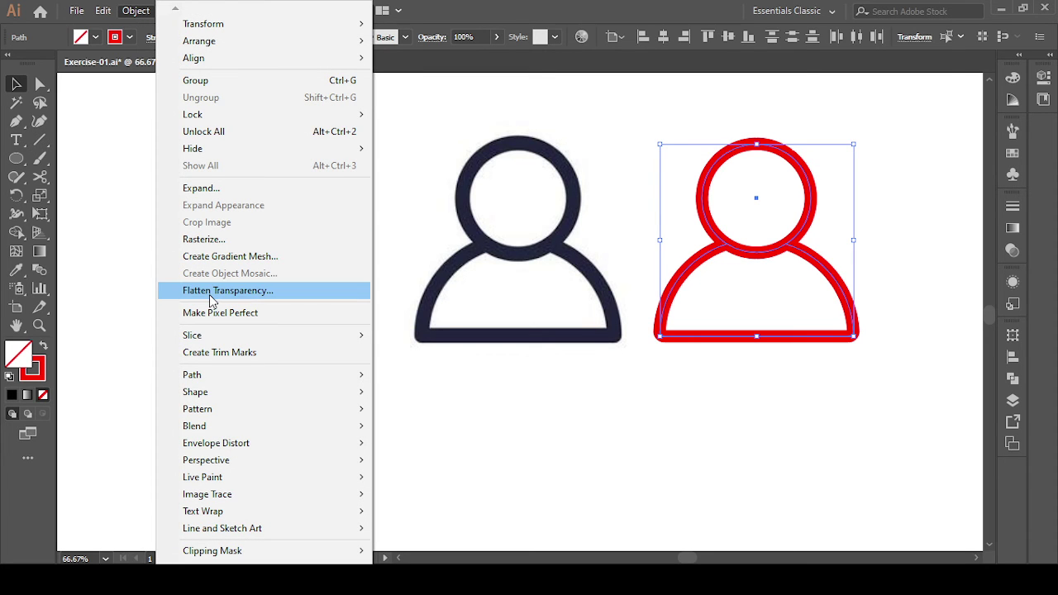
{"action": "left_click", "coordinate": [210, 189]}
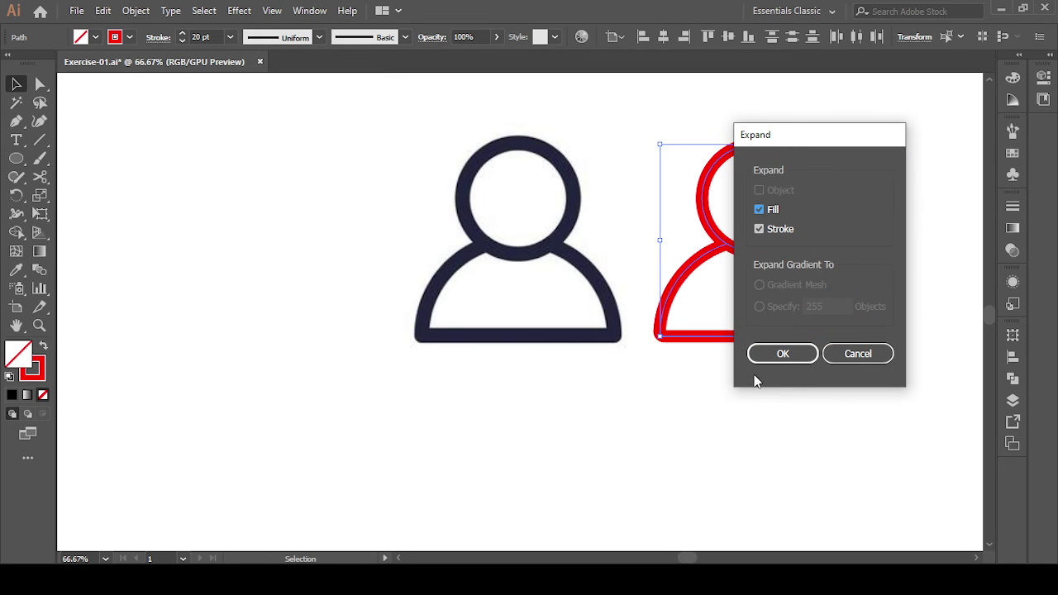
{"action": "left_click", "coordinate": [760, 355]}
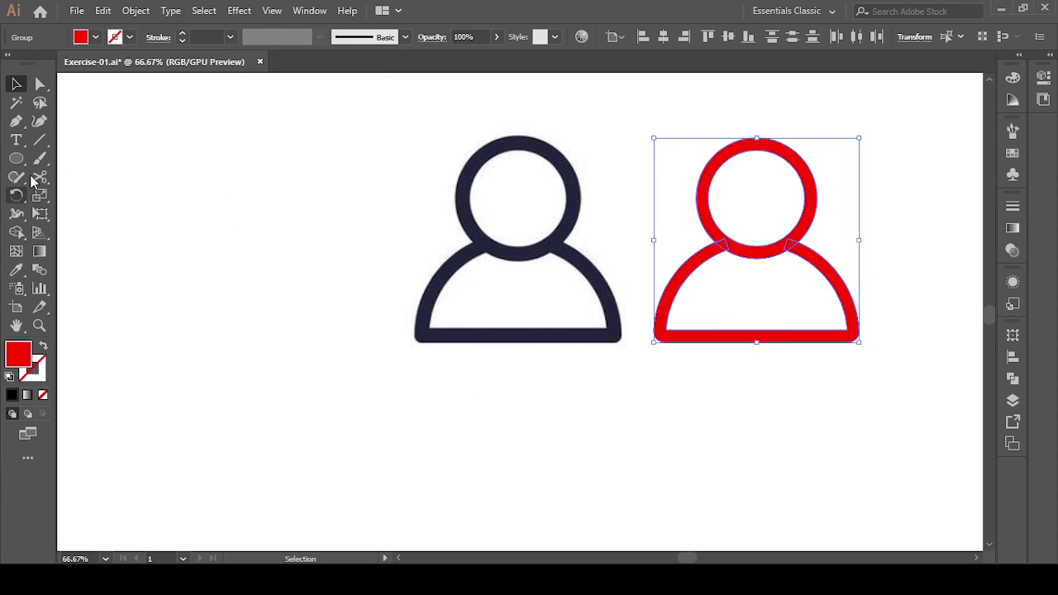
Unite the expanded pieces into one shape with Pathfinder Unite.
{"action": "left_click", "coordinate": [1013, 380]}
{"action": "left_click", "coordinate": [832, 370]}
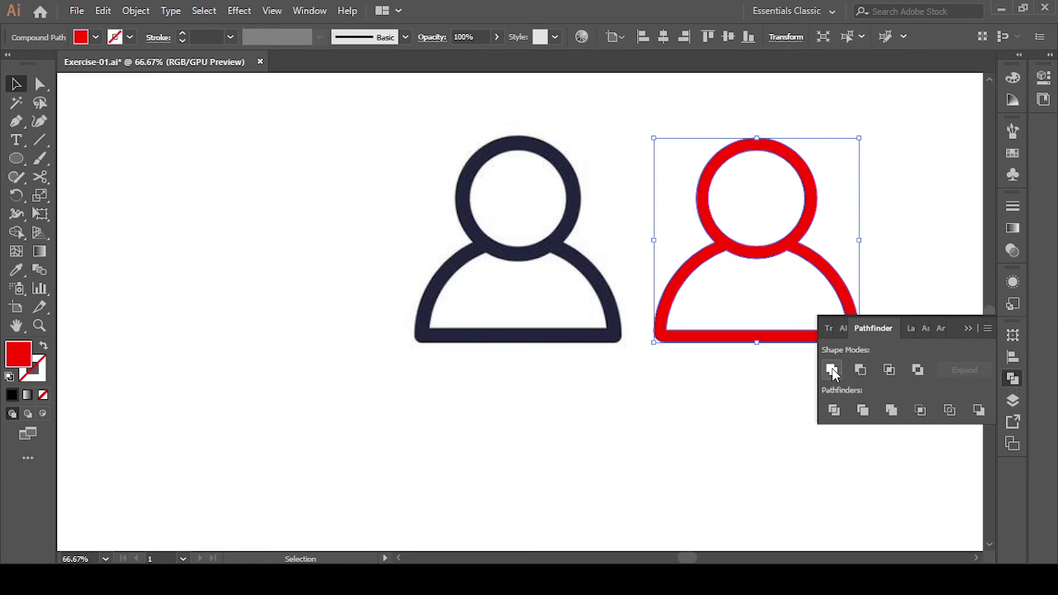
{"action": "left_click", "coordinate": [736, 441]}
{"action": "left_click_drag", "start_coordinate": [657, 165], "coordinate": [822, 369]}
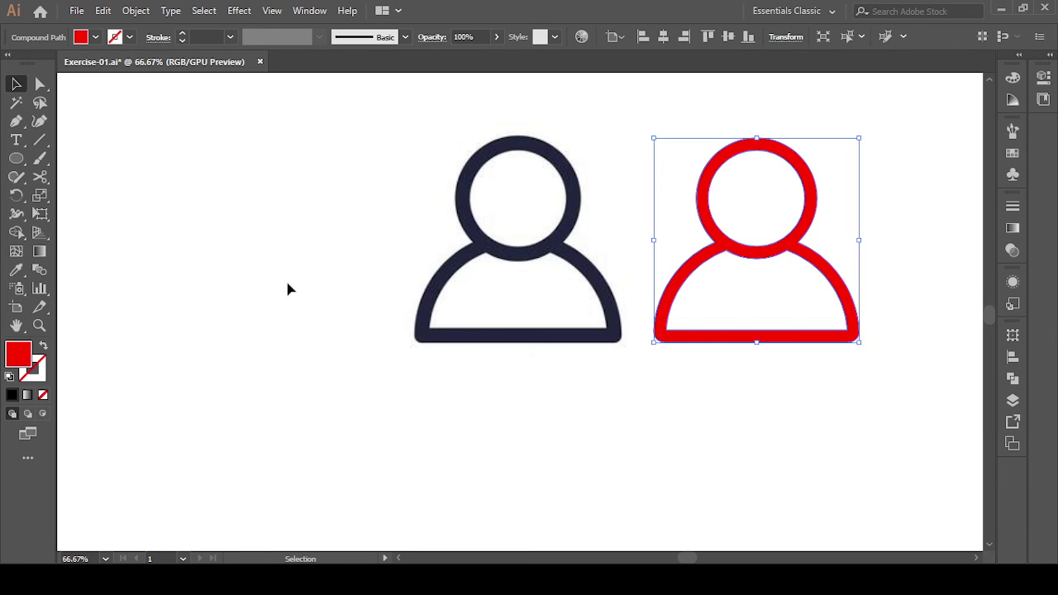
Recolour the merged icon navy by sampling the reference icon with the Eyedropper.
{"action": "left_click", "coordinate": [16, 270]}
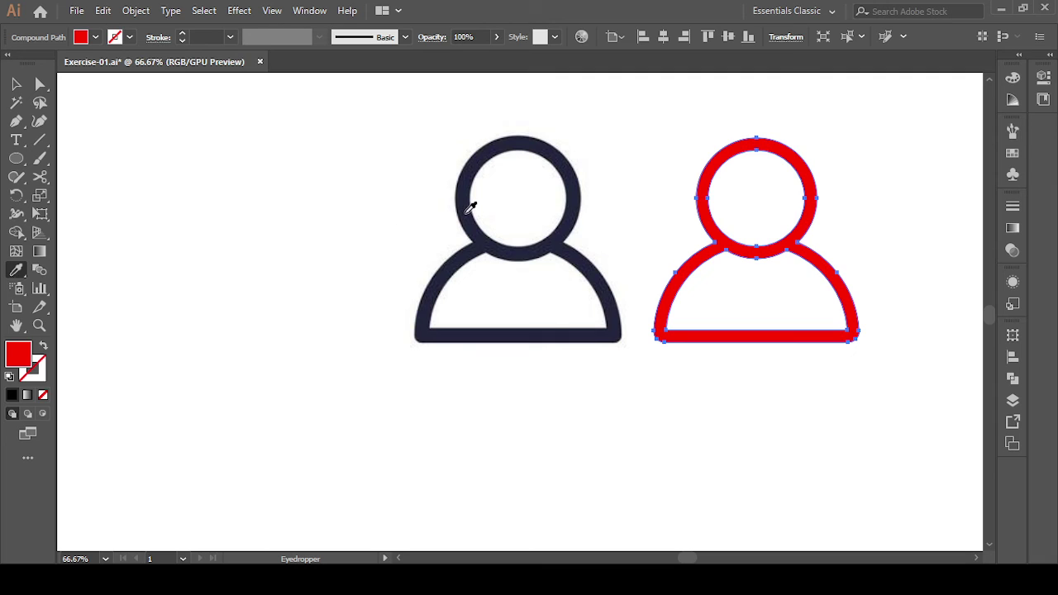
{"action": "left_click", "coordinate": [465, 212]}
{"action": "left_click", "coordinate": [16, 84]}
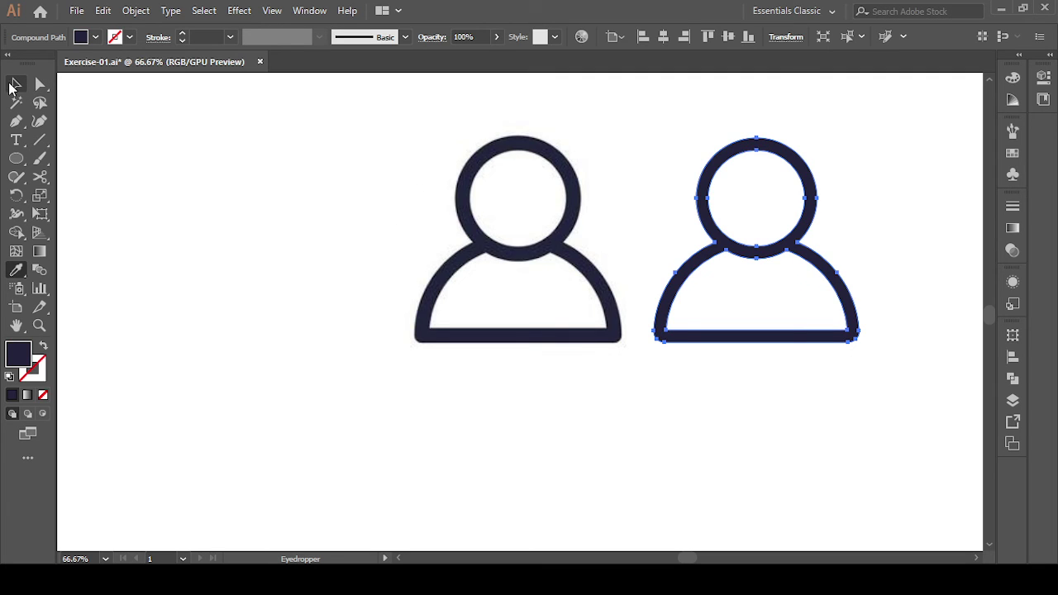
{"action": "left_click", "coordinate": [195, 156]}
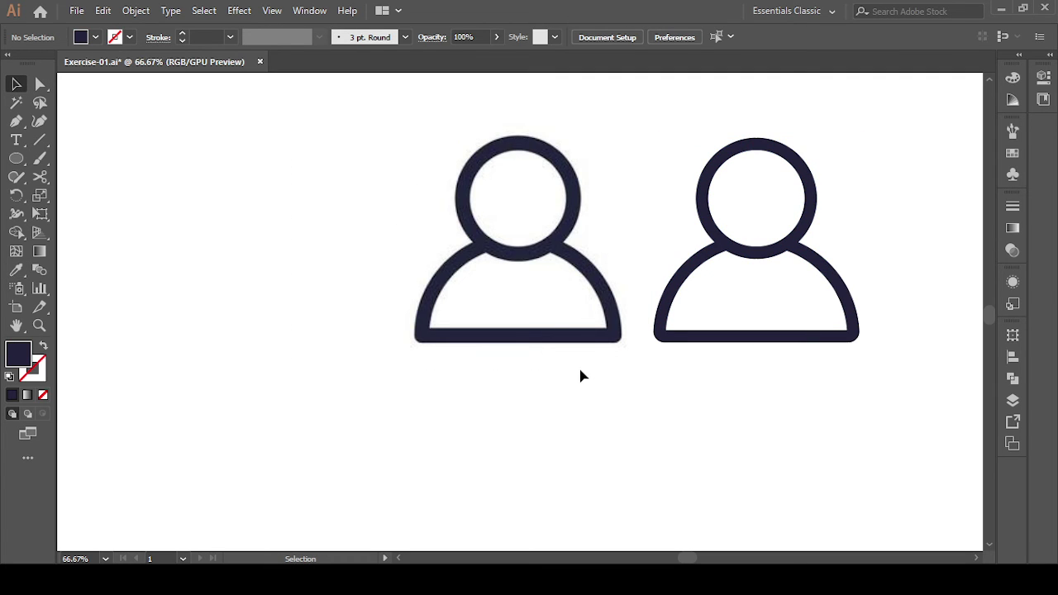
Delete the reference image and align the navy icon horizontally on the artboard.
{"action": "key", "text": "ctrl+alt+]"}
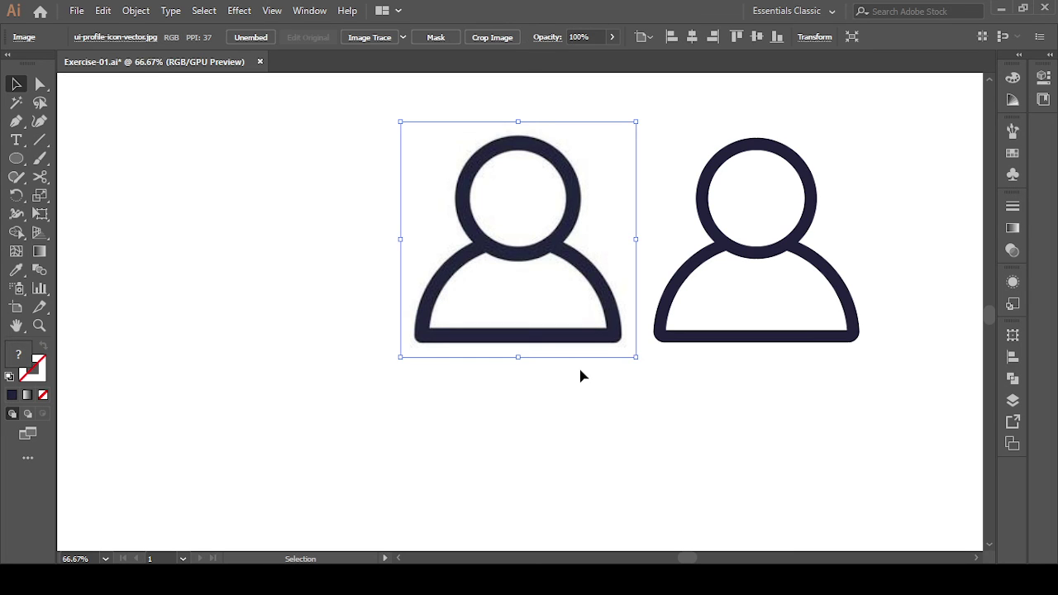
{"action": "key", "text": "Delete"}
{"action": "left_click_drag", "start_coordinate": [554, 362], "coordinate": [437, 425]}
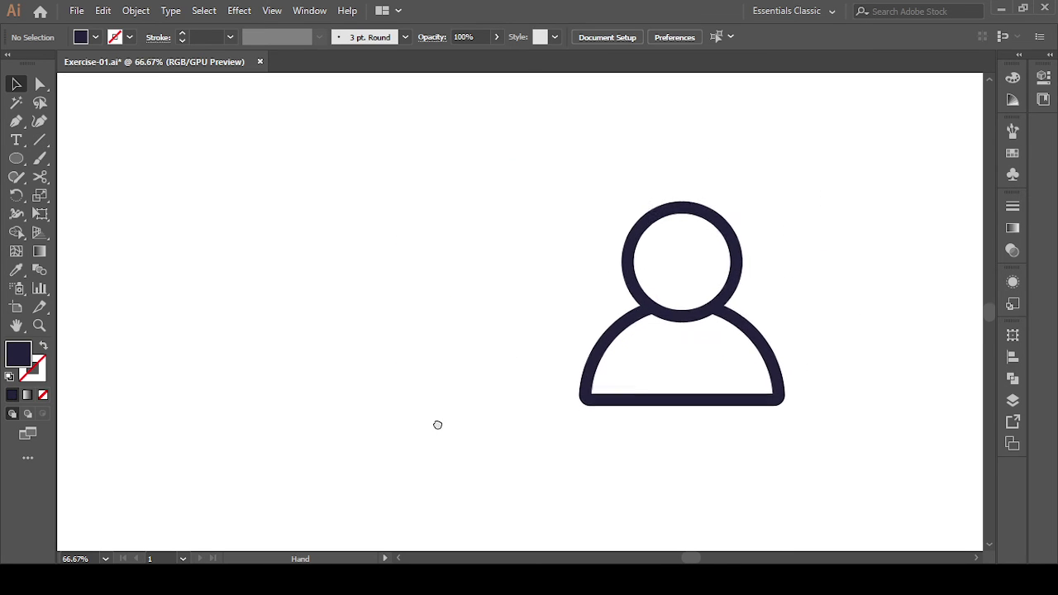
{"action": "left_click_drag", "start_coordinate": [894, 514], "coordinate": [798, 444]}
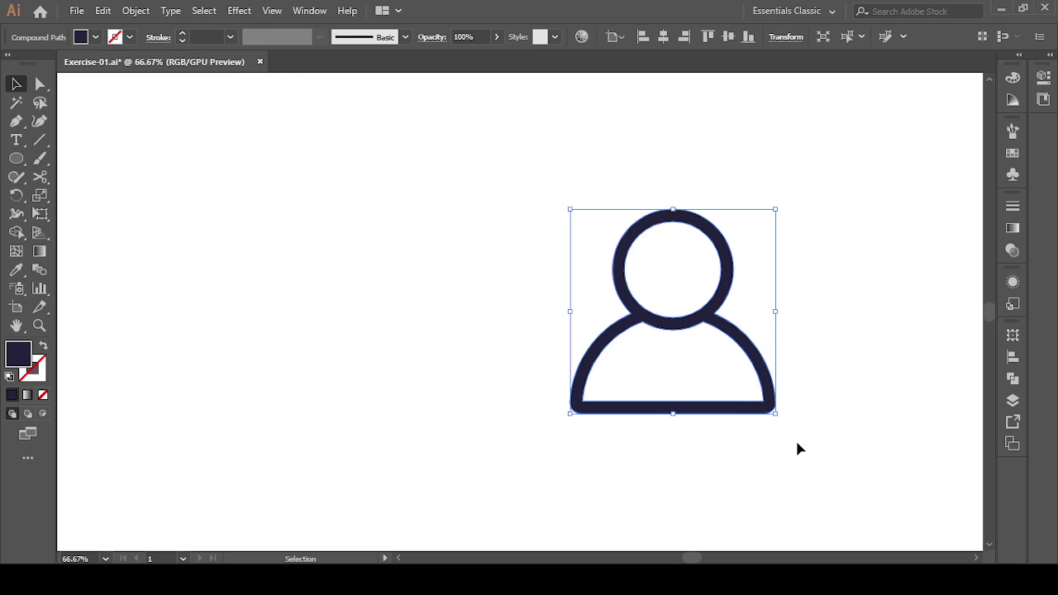
{"action": "left_click", "coordinate": [660, 41]}
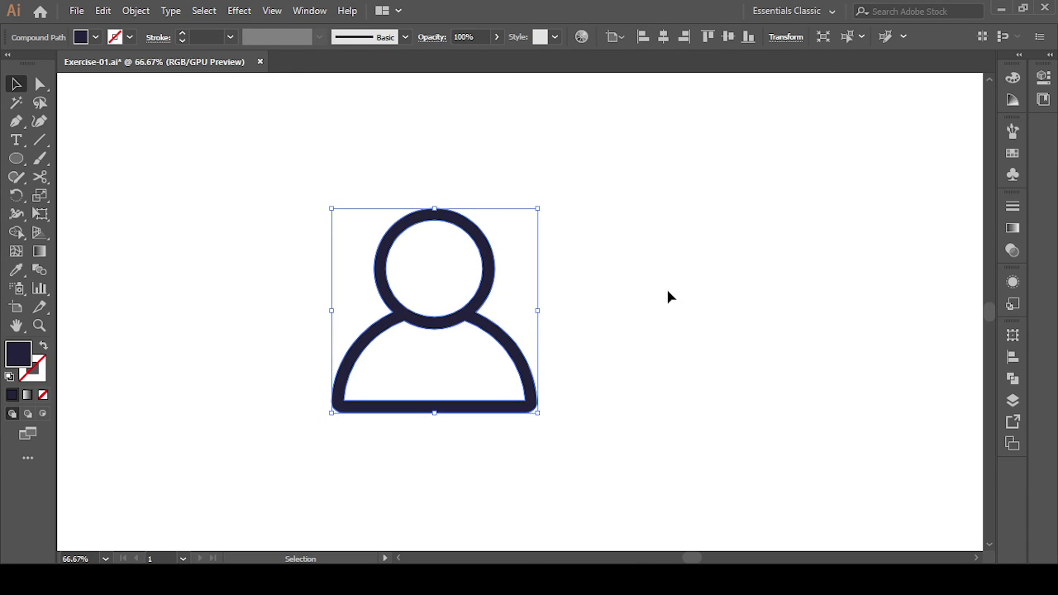
{"action": "left_click_drag", "start_coordinate": [668, 291], "coordinate": [748, 279]}
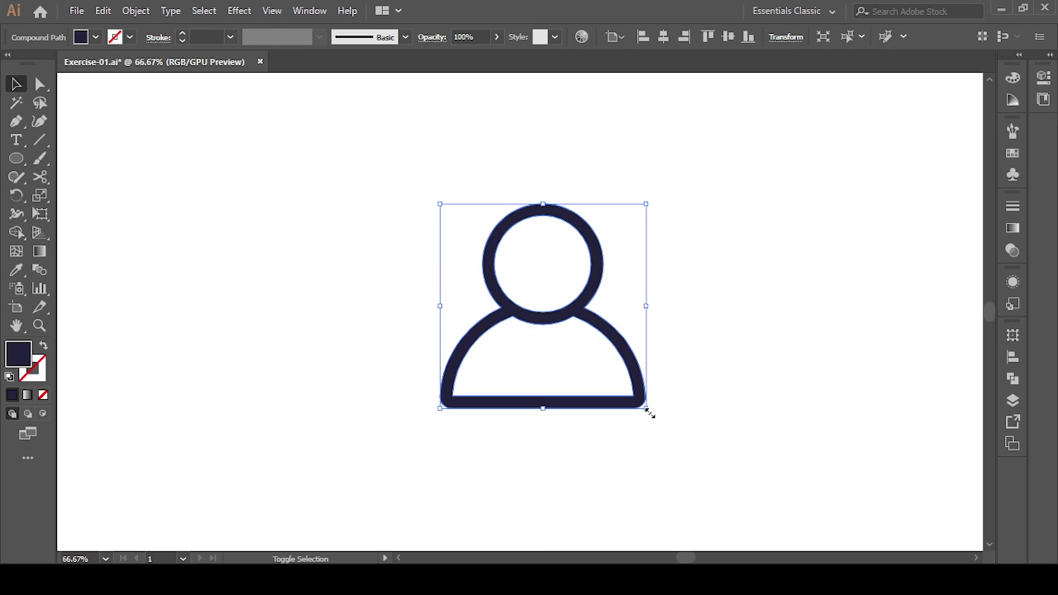
Scale the navy icon proportionally to a larger final size.
{"action": "left_click_drag", "start_coordinate": [650, 412], "coordinate": [751, 471]}
{"action": "left_click_drag", "start_coordinate": [811, 498], "coordinate": [836, 504]}
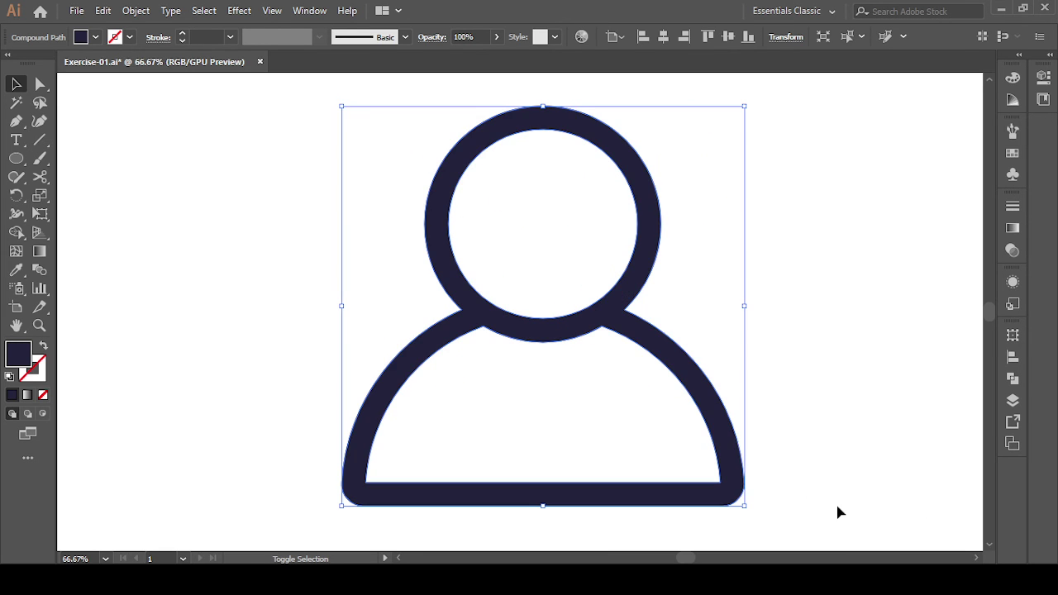
{"action": "left_click", "coordinate": [844, 435]}
{"action": "left_click", "coordinate": [733, 493]}
{"action": "left_click_drag", "start_coordinate": [745, 505], "coordinate": [713, 484]}
{"action": "left_click", "coordinate": [797, 481]}
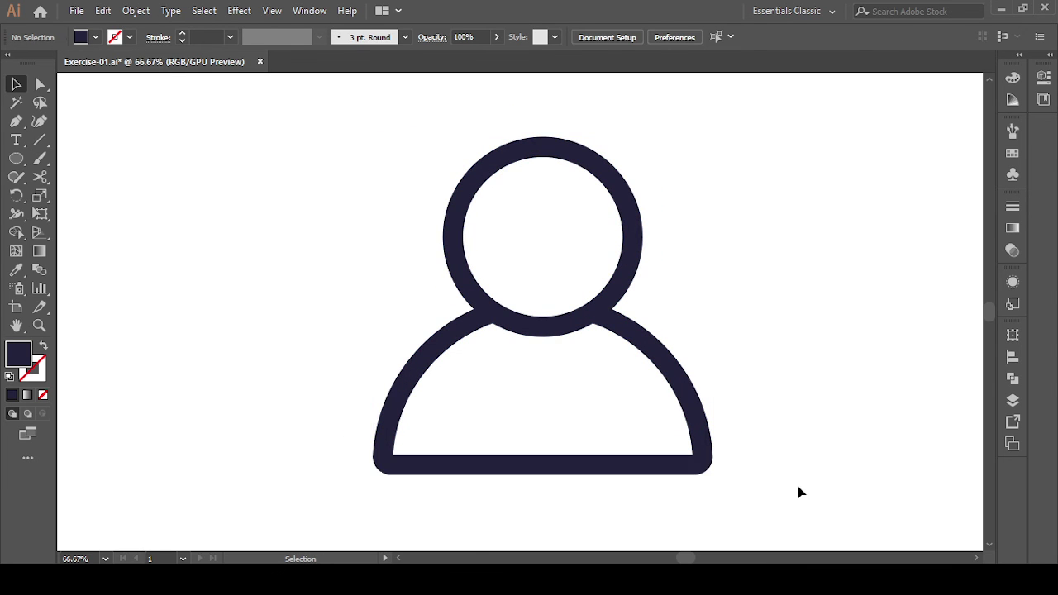
{"action": "mouse_move", "coordinate": [355, 173]}
{"action": "left_mouse_down"}
{"action": "mouse_move", "coordinate": [734, 487]}
{"action": "mouse_move", "coordinate": [686, 449]}
{"action": "left_mouse_up"}
{"action": "left_click", "coordinate": [790, 454]}
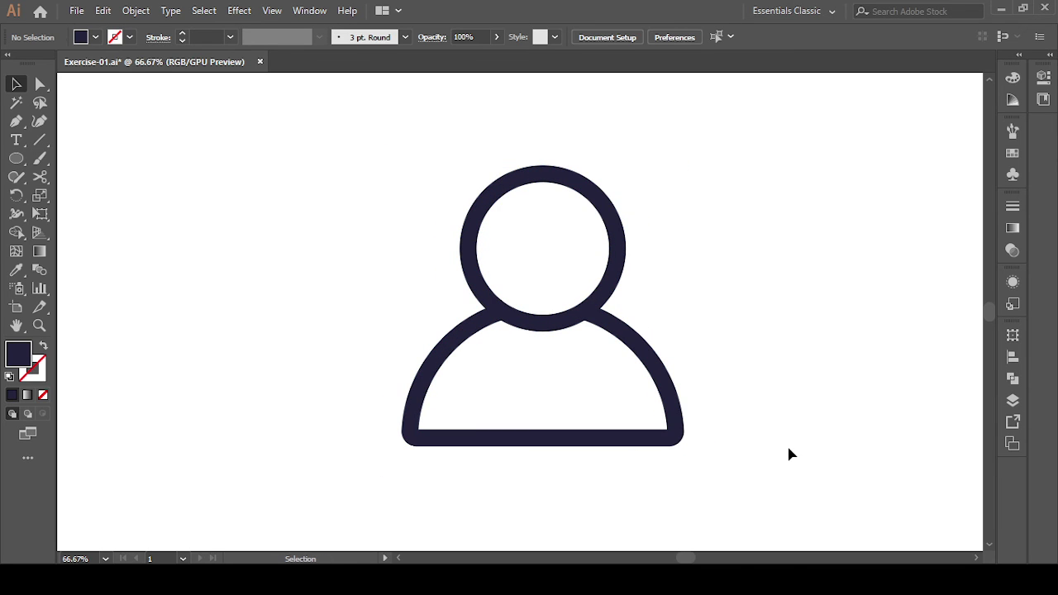
Centre the resized navy icon on the artboard.
{"action": "mouse_move", "coordinate": [236, 178]}
{"action": "left_mouse_down"}
{"action": "mouse_move", "coordinate": [717, 467]}
{"action": "mouse_move", "coordinate": [674, 436]}
{"action": "left_mouse_up"}
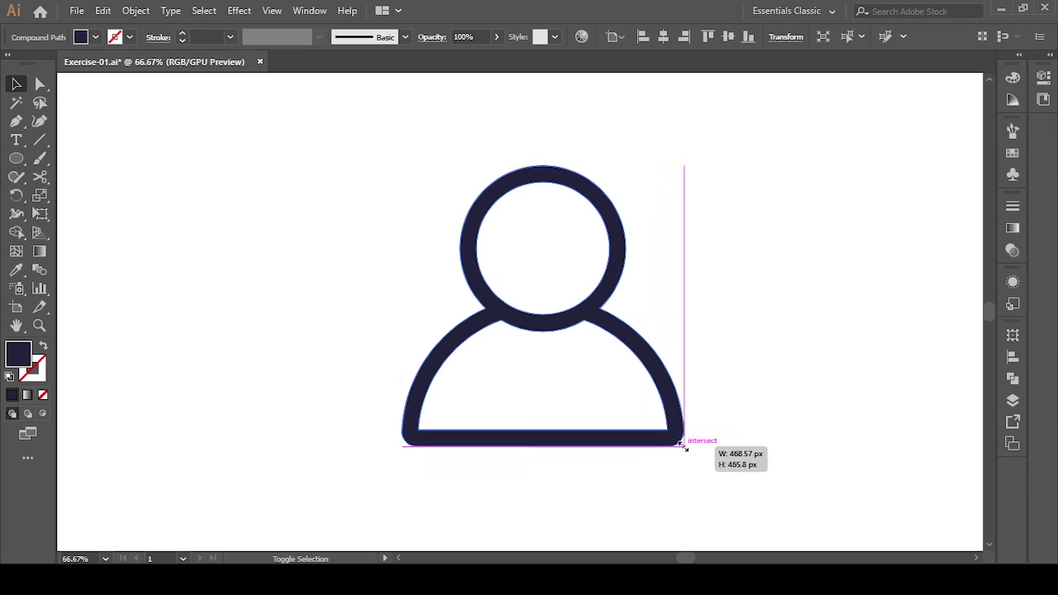
{"action": "left_click", "coordinate": [775, 461]}
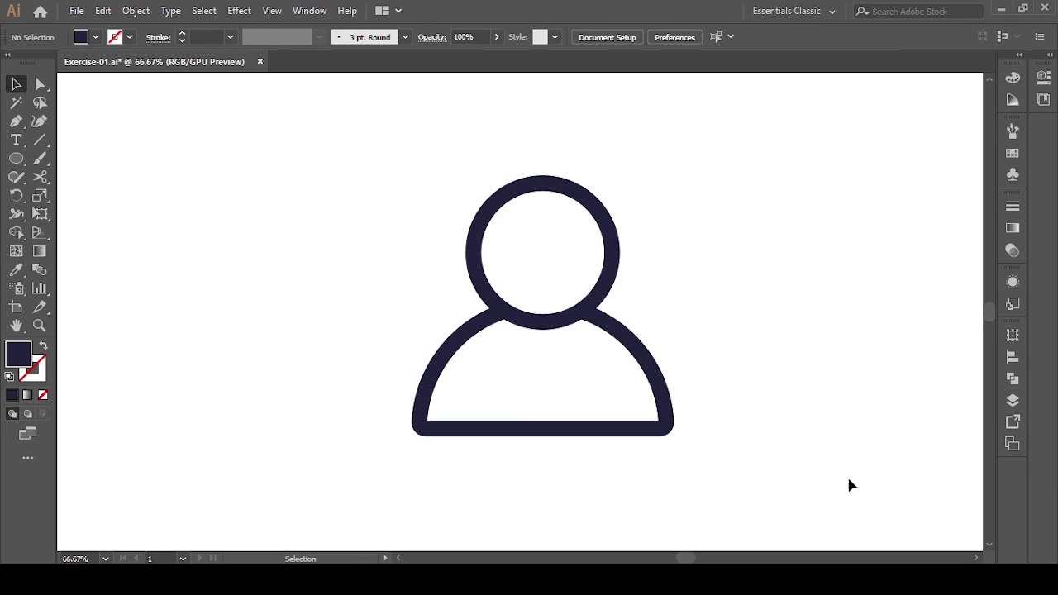
{"action": "left_click", "coordinate": [671, 428]}
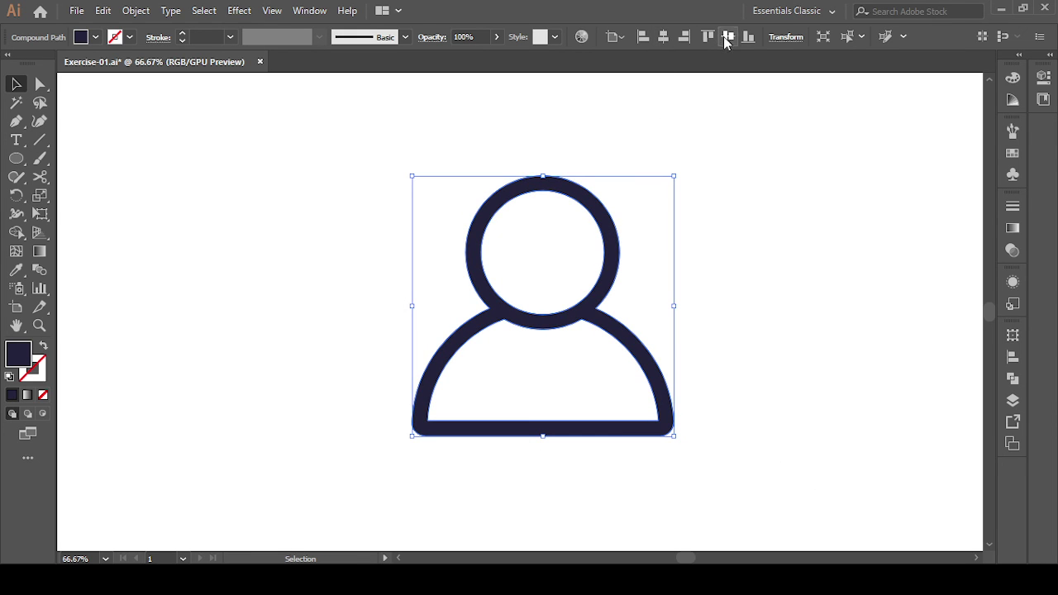
{"action": "left_click", "coordinate": [799, 454]}
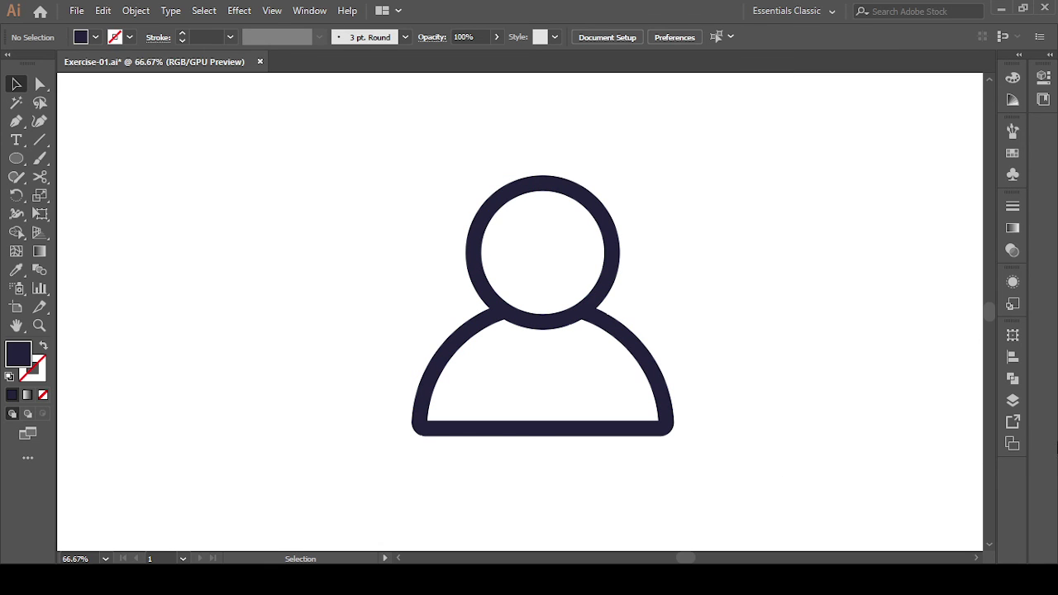